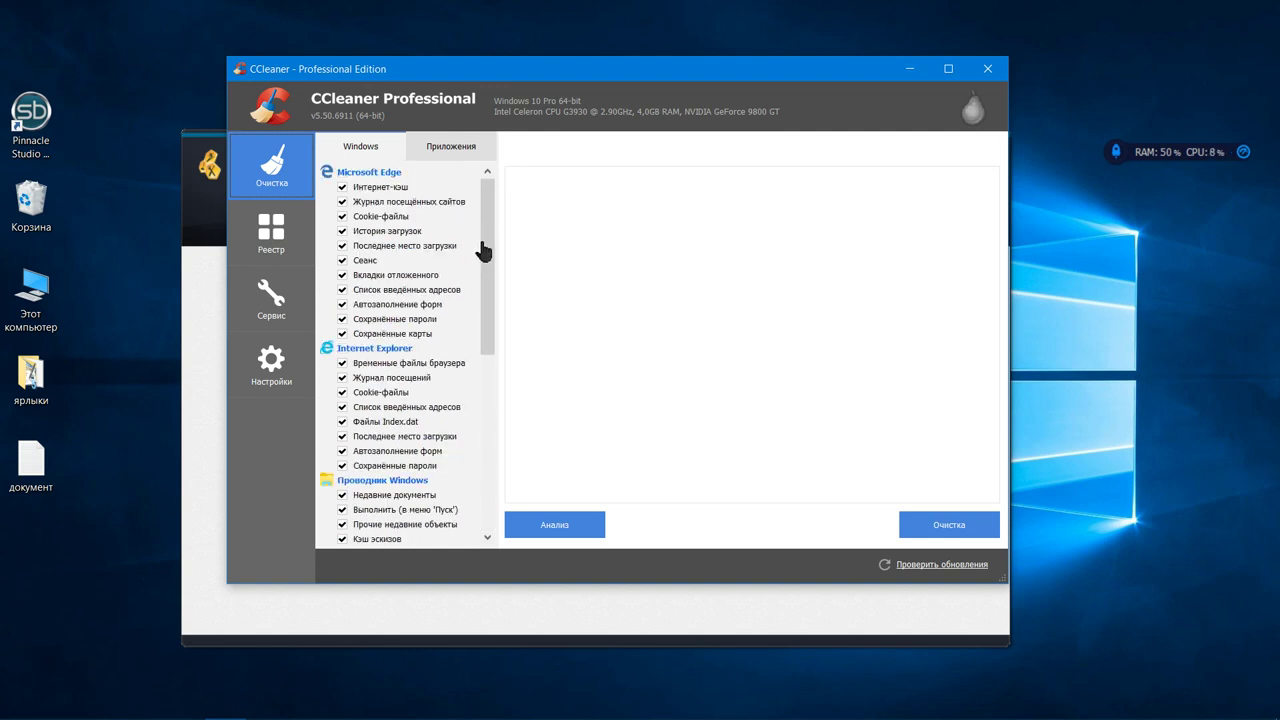
Step: Analyze the system for junk files with the selected Windows and application rules, and clean everything found
{"action": "left_click", "coordinate": [558, 524]}
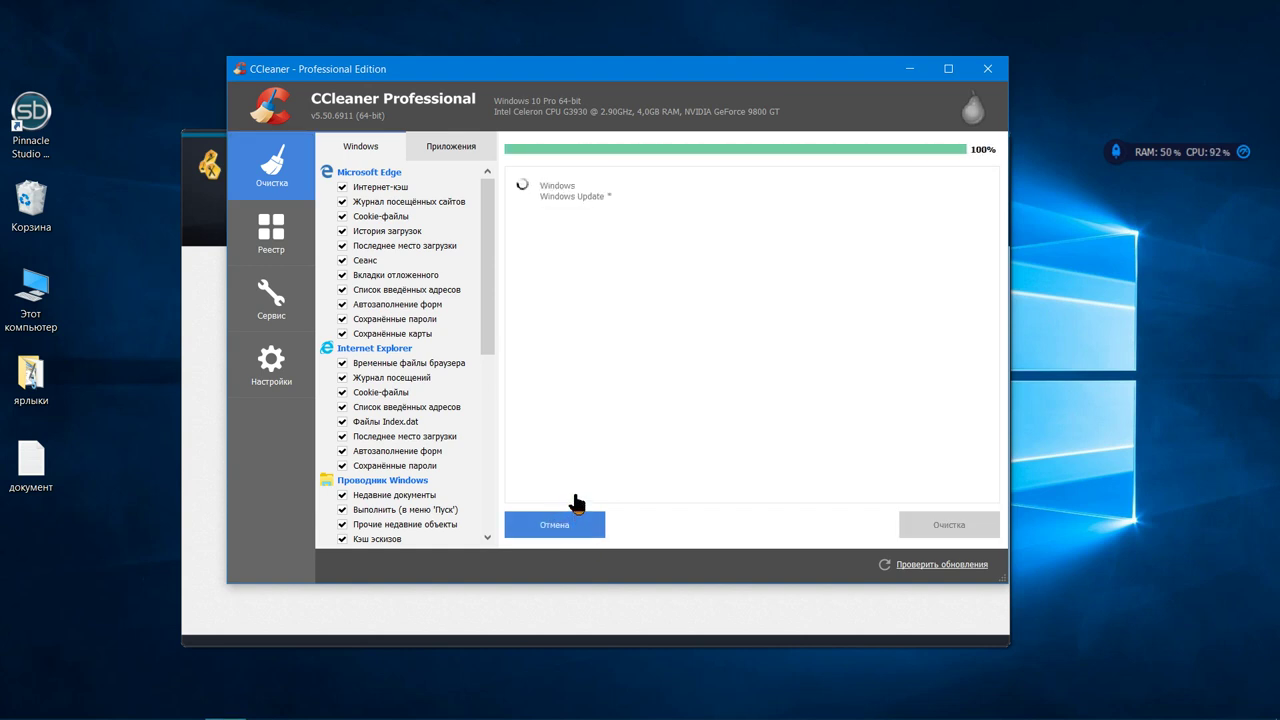
{"action": "scroll", "coordinate": [700, 480], "scroll_direction": "down", "scroll_amount": 5}
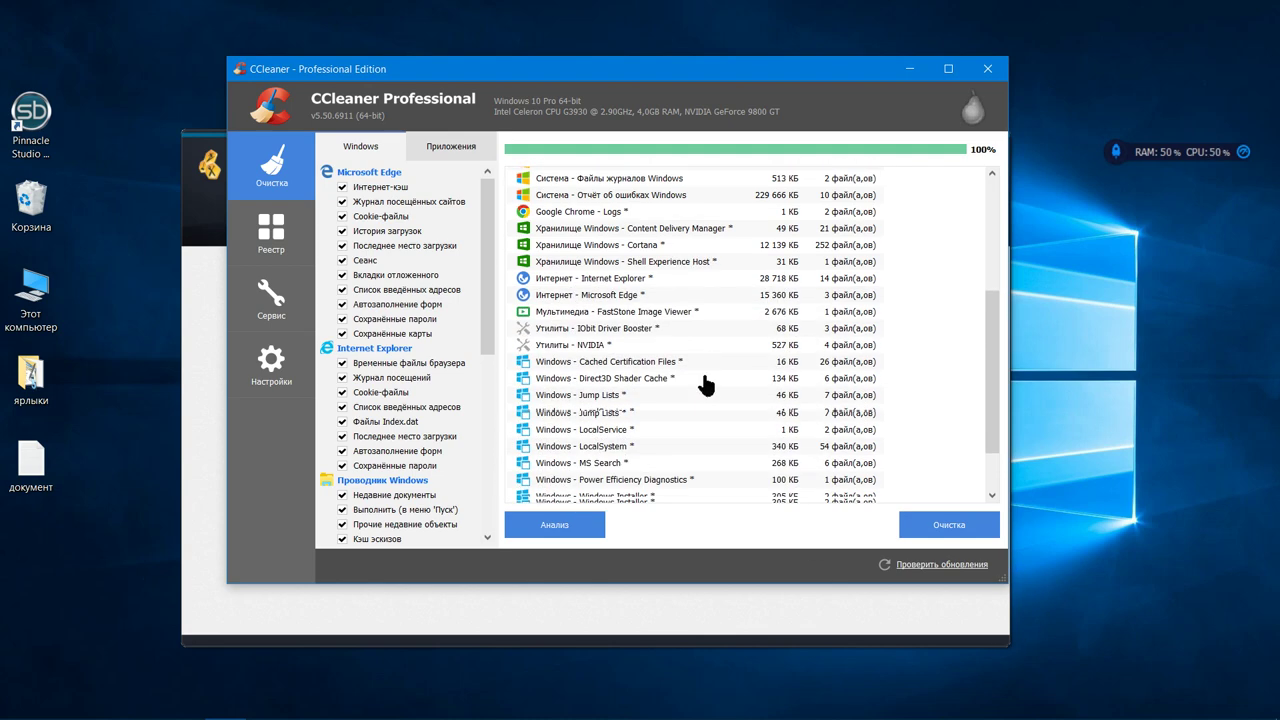
{"action": "left_click", "coordinate": [907, 527]}
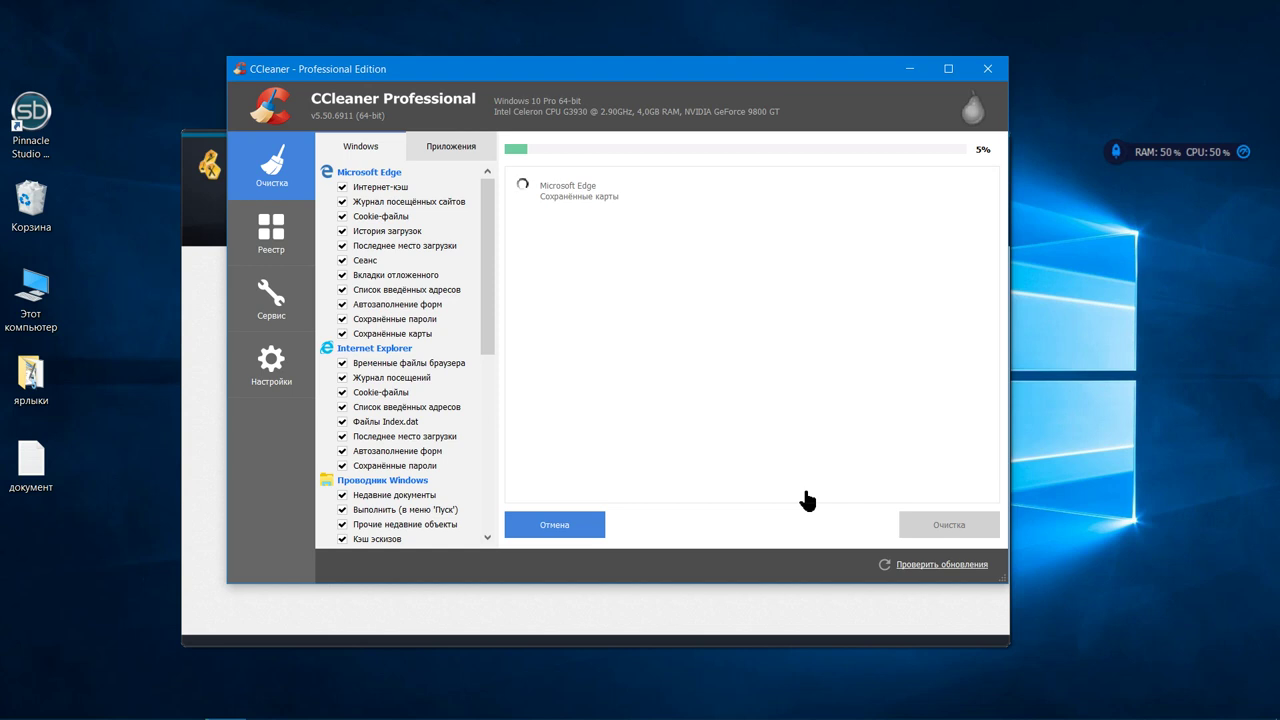
{"action": "scroll", "coordinate": [450, 333], "scroll_direction": "down", "scroll_amount": 4}
{"action": "scroll", "coordinate": [443, 334], "scroll_direction": "up", "scroll_amount": 4}
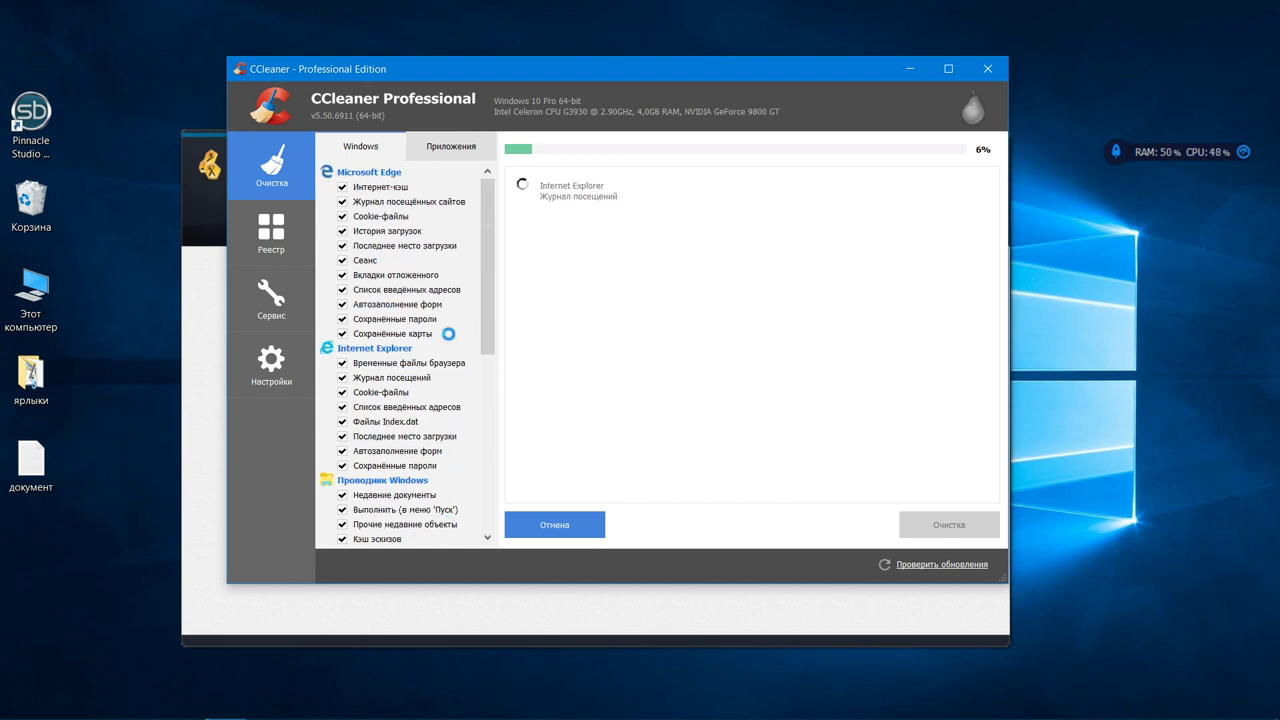
{"action": "scroll", "coordinate": [450, 332], "scroll_direction": "down", "scroll_amount": 3}
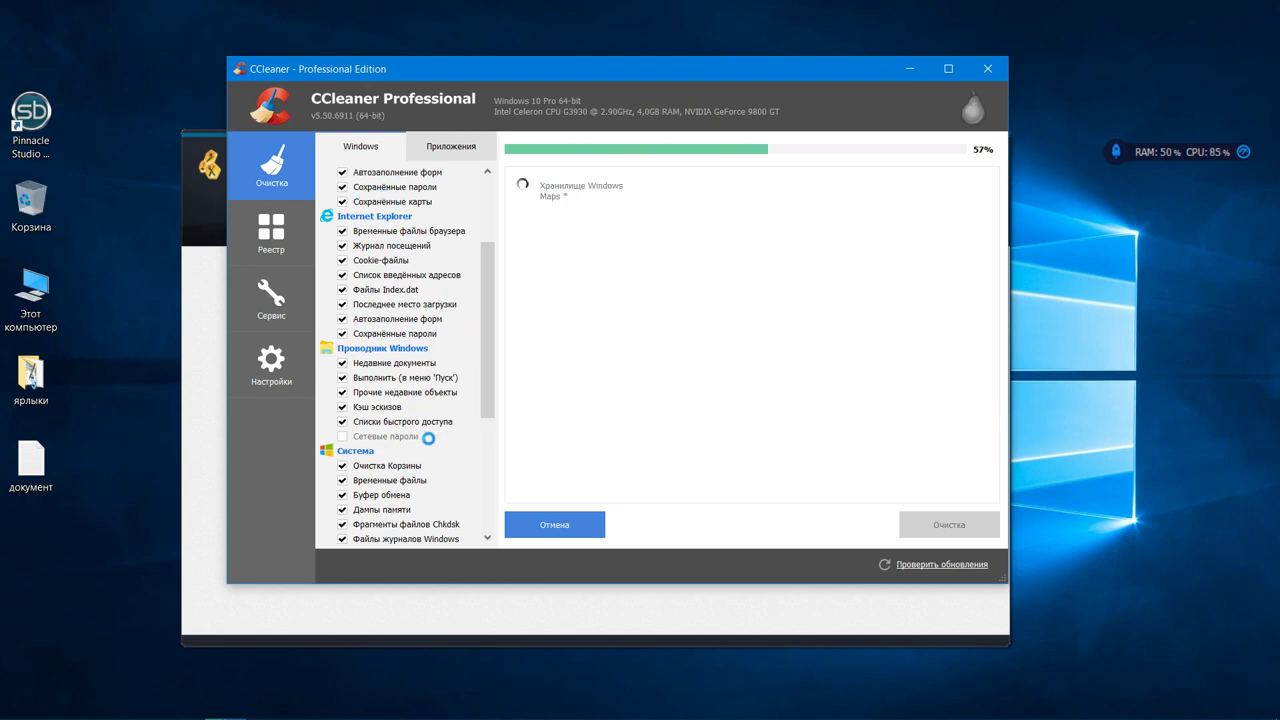
{"action": "scroll", "coordinate": [428, 440], "scroll_direction": "down", "scroll_amount": 3}
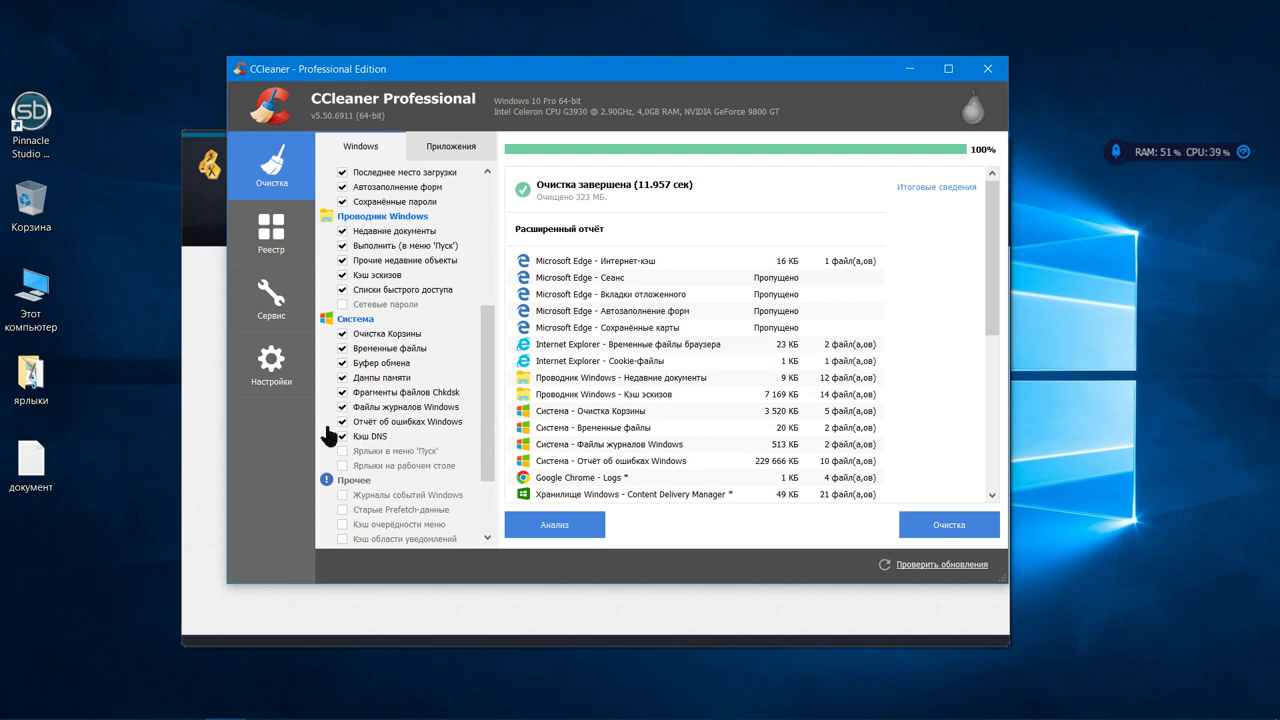
Step: Go through the detailed cleaning report and run the cleaning a second time
{"action": "scroll", "coordinate": [545, 385], "scroll_direction": "down", "scroll_amount": 5}
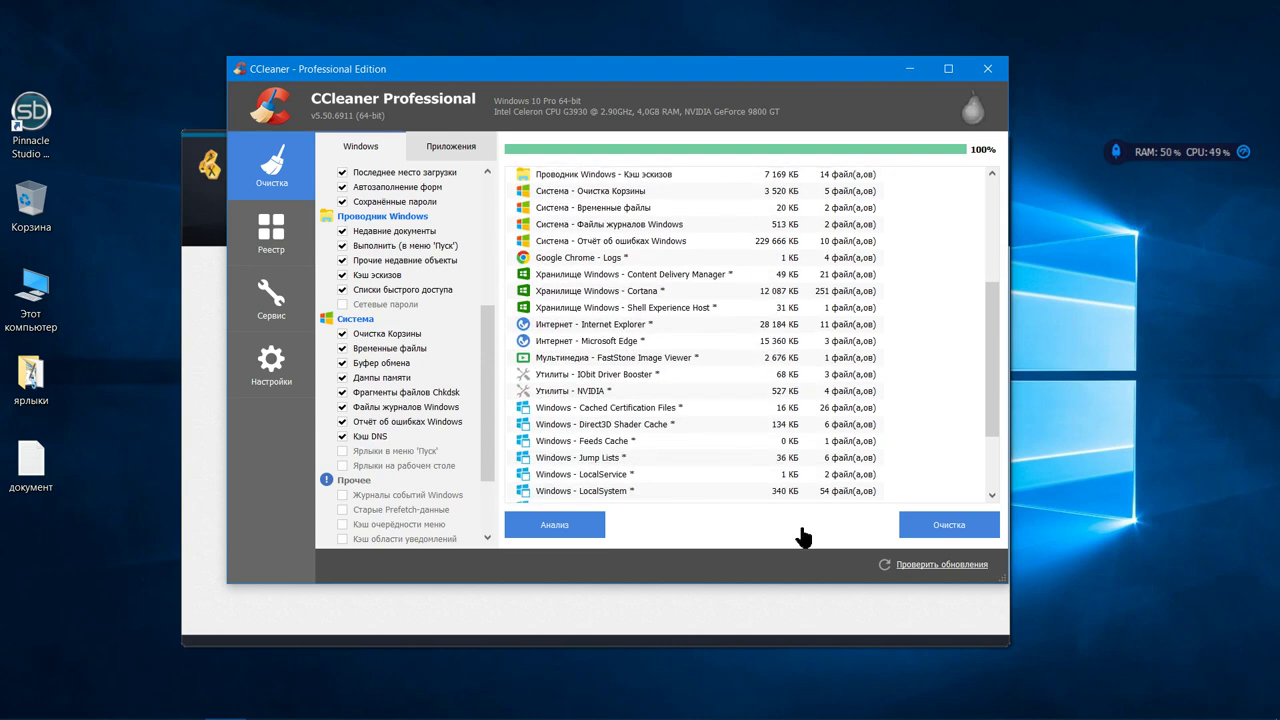
{"action": "left_click", "coordinate": [908, 526]}
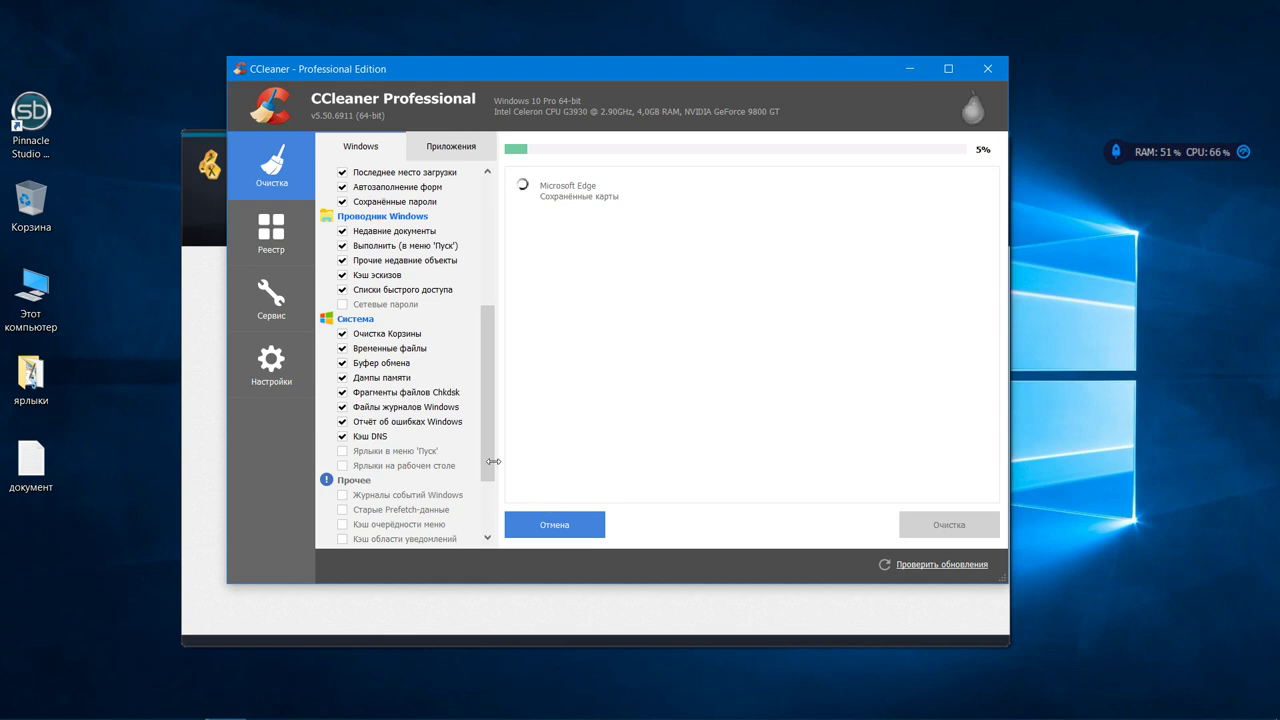
{"action": "scroll", "coordinate": [436, 456], "scroll_direction": "down", "scroll_amount": 2}
{"action": "scroll", "coordinate": [436, 456], "scroll_direction": "up", "scroll_amount": 10}
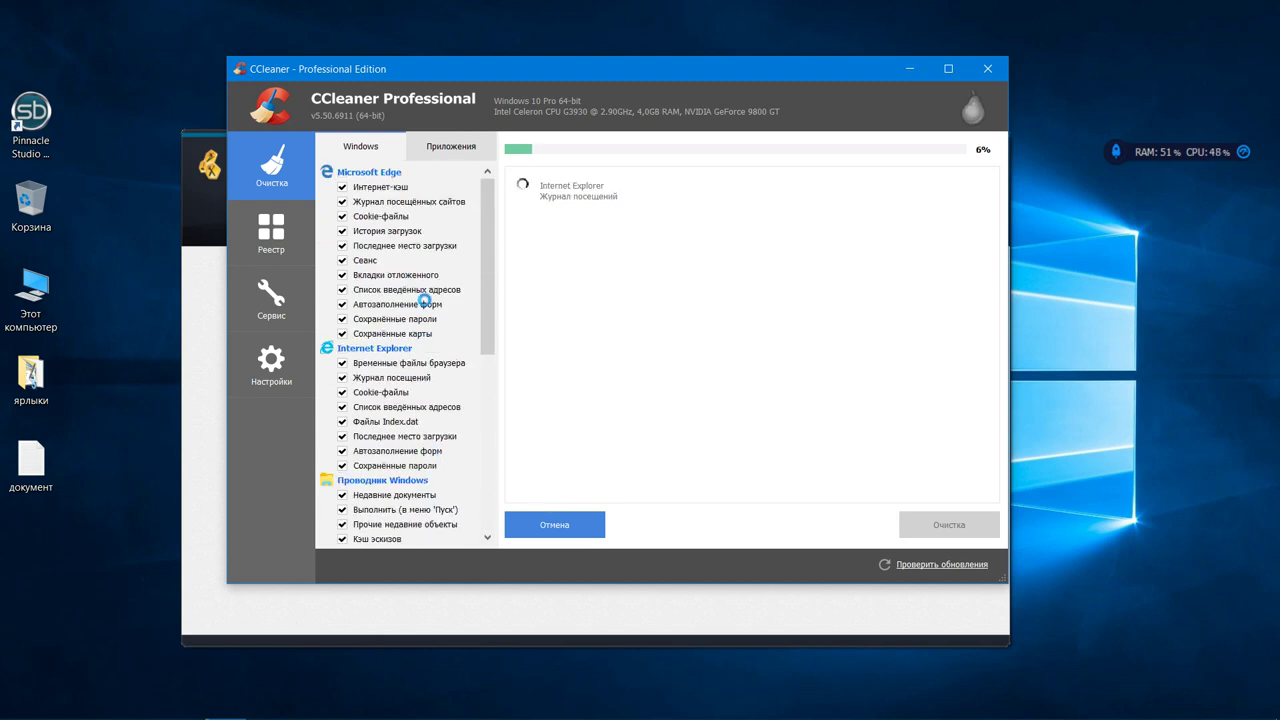
Step: Look through the application cleaning rules, from Google Chrome down to the Games group
{"action": "left_click", "coordinate": [454, 152]}
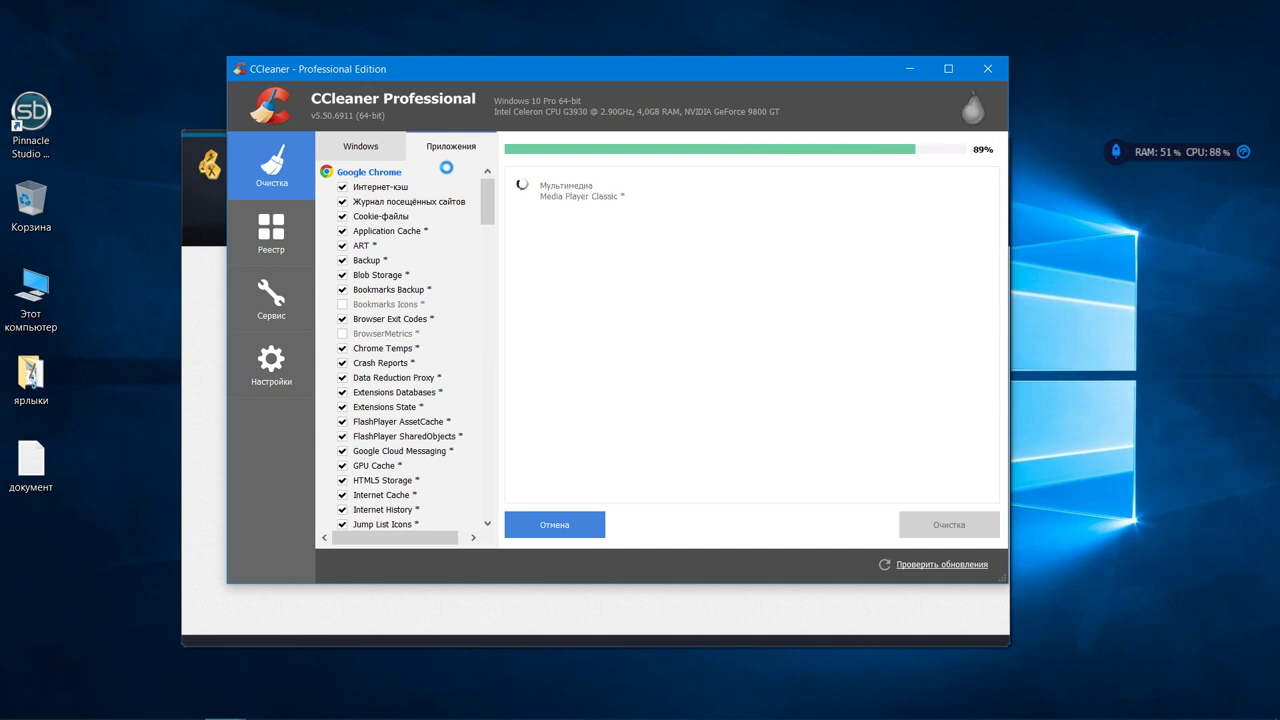
{"action": "scroll", "coordinate": [444, 195], "scroll_direction": "down", "scroll_amount": 15}
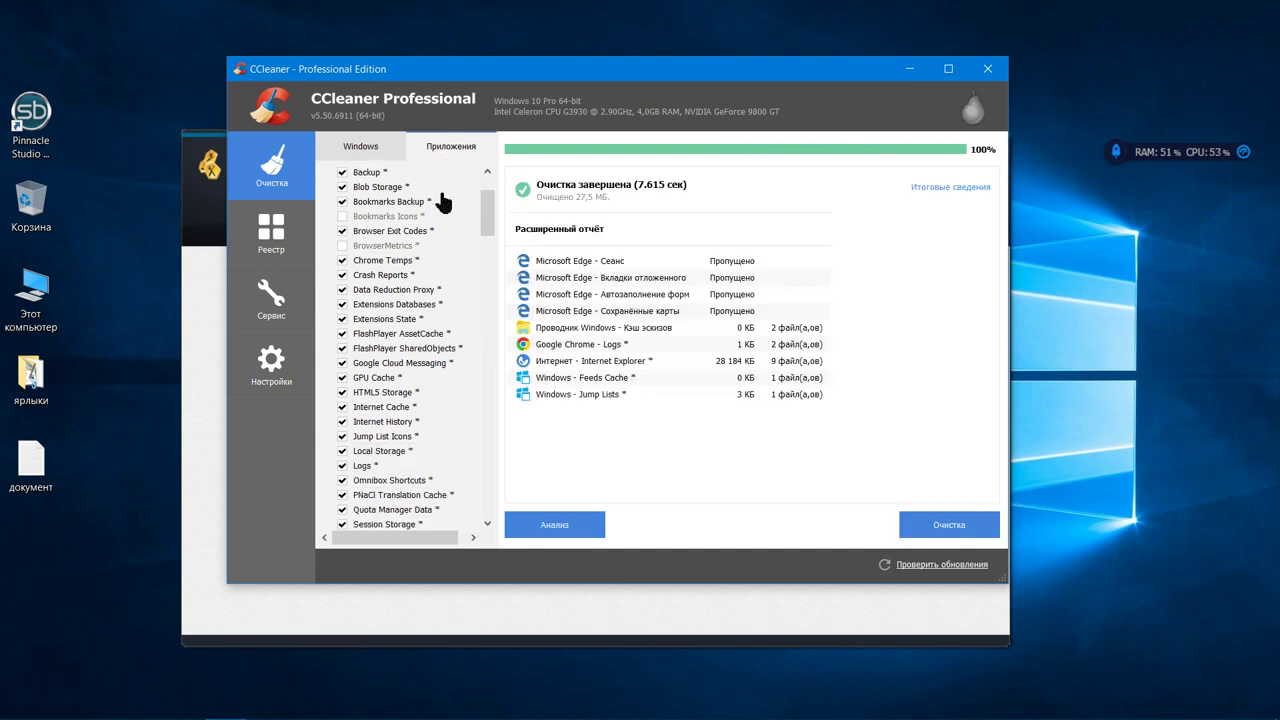
{"action": "scroll", "coordinate": [444, 205], "scroll_direction": "down", "scroll_amount": 15}
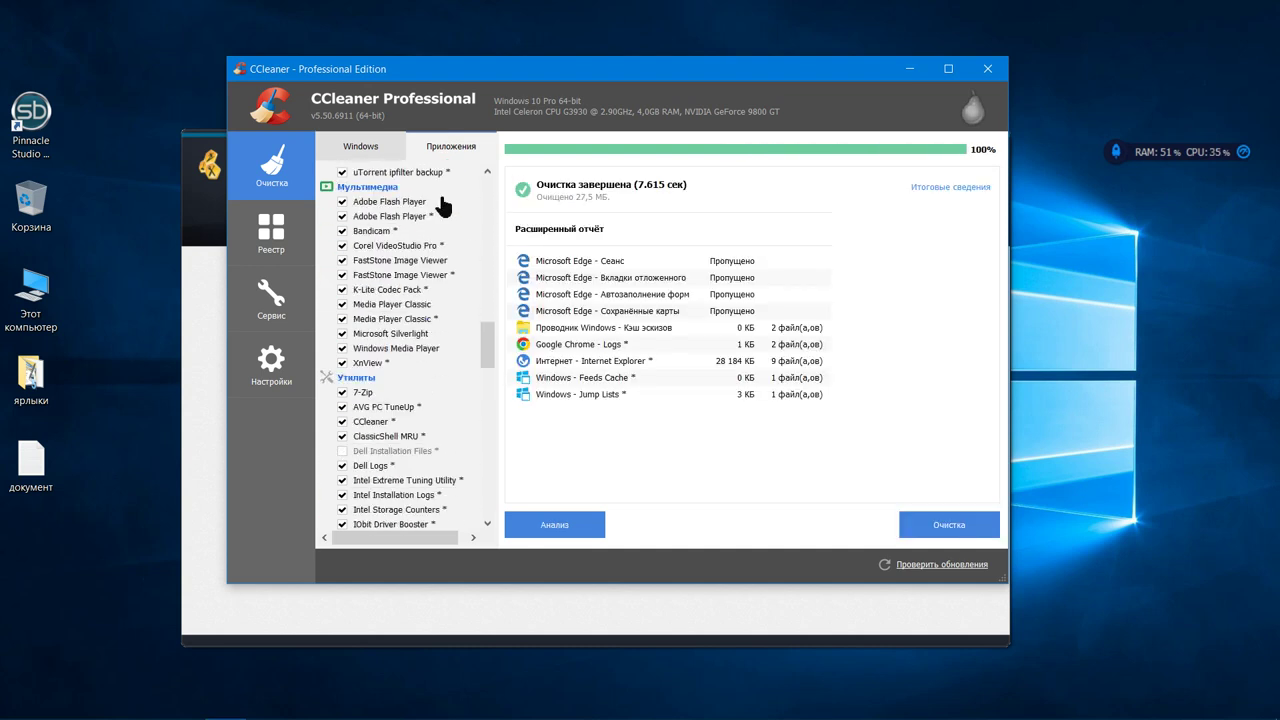
{"action": "scroll", "coordinate": [441, 216], "scroll_direction": "down", "scroll_amount": 10}
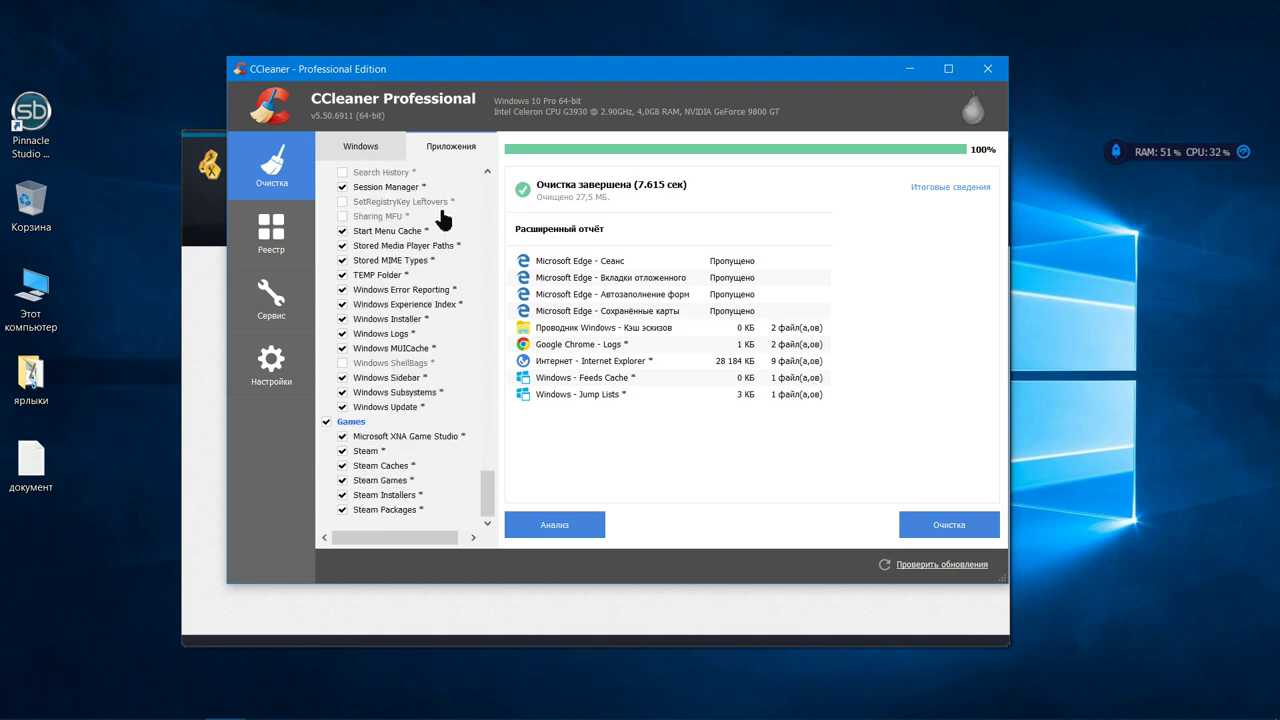
{"action": "scroll", "coordinate": [445, 228], "scroll_direction": "up", "scroll_amount": 10}
{"action": "scroll", "coordinate": [447, 233], "scroll_direction": "up", "scroll_amount": 15}
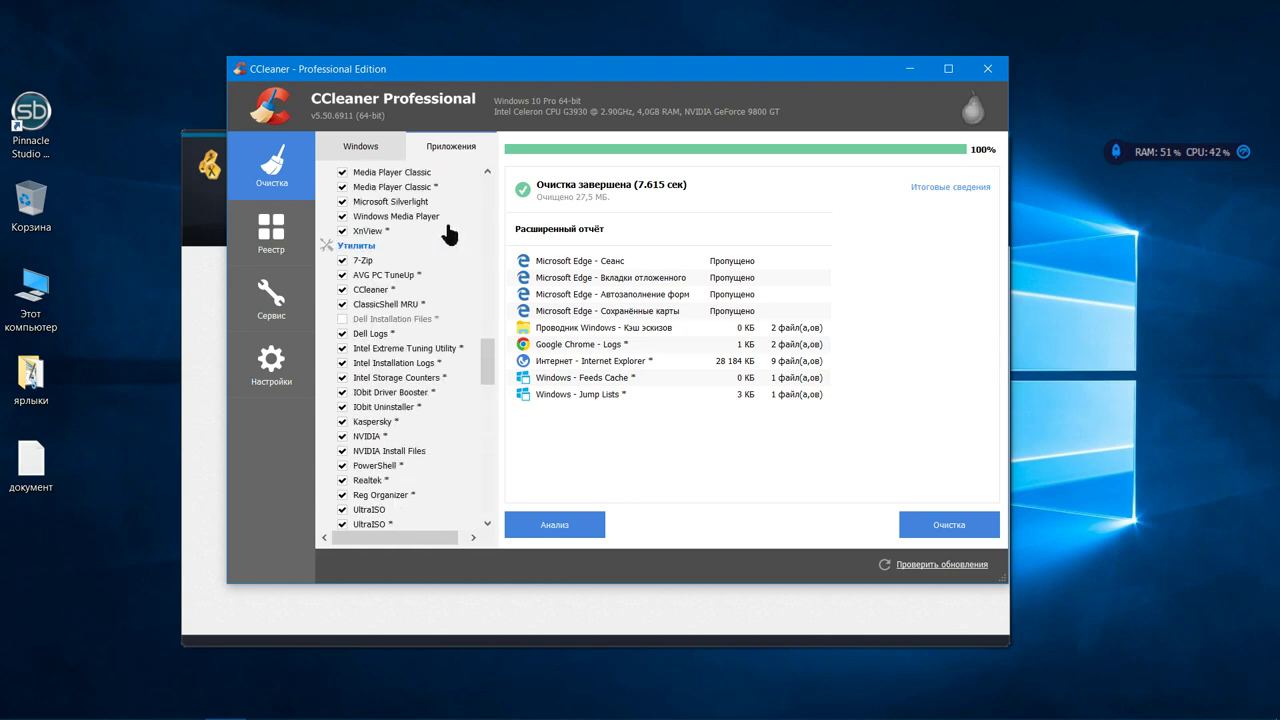
{"action": "scroll", "coordinate": [450, 238], "scroll_direction": "up", "scroll_amount": 10}
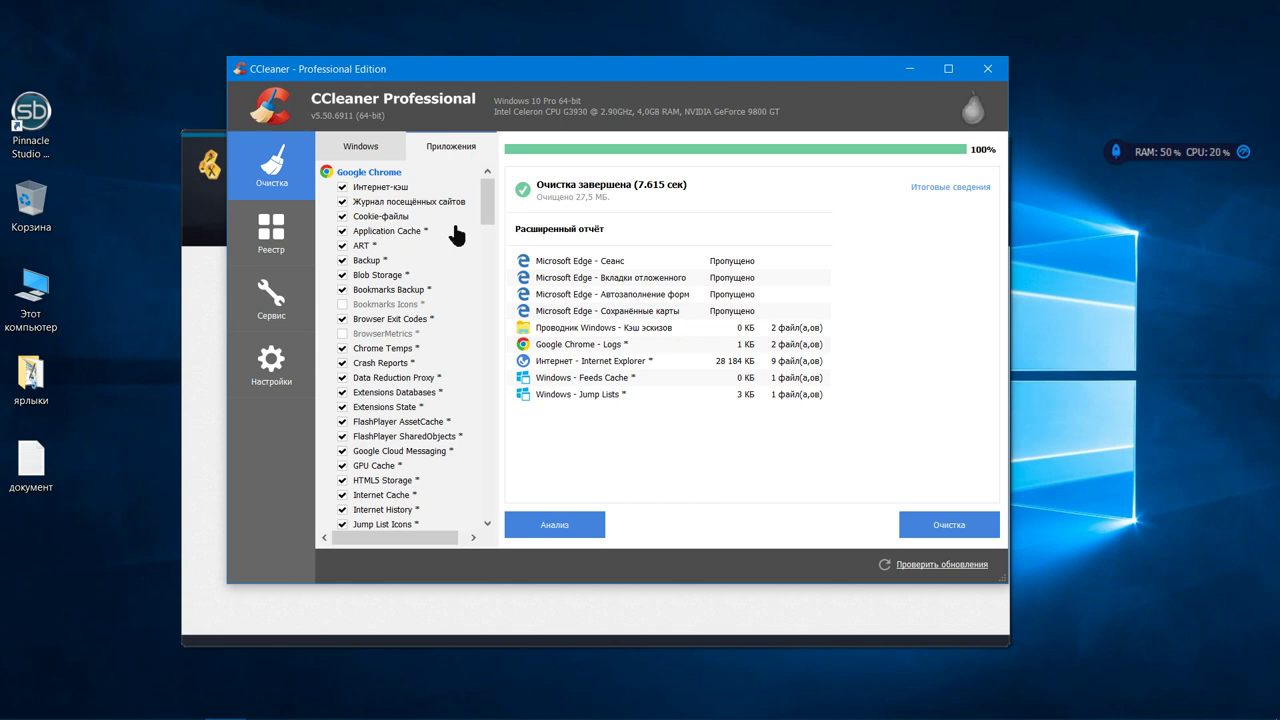
Step: Enable the BrowserMetrics and Bookmarks Icons cleaning rules for Google Chrome
{"action": "scroll", "coordinate": [396, 210], "scroll_direction": "down", "scroll_amount": 1}
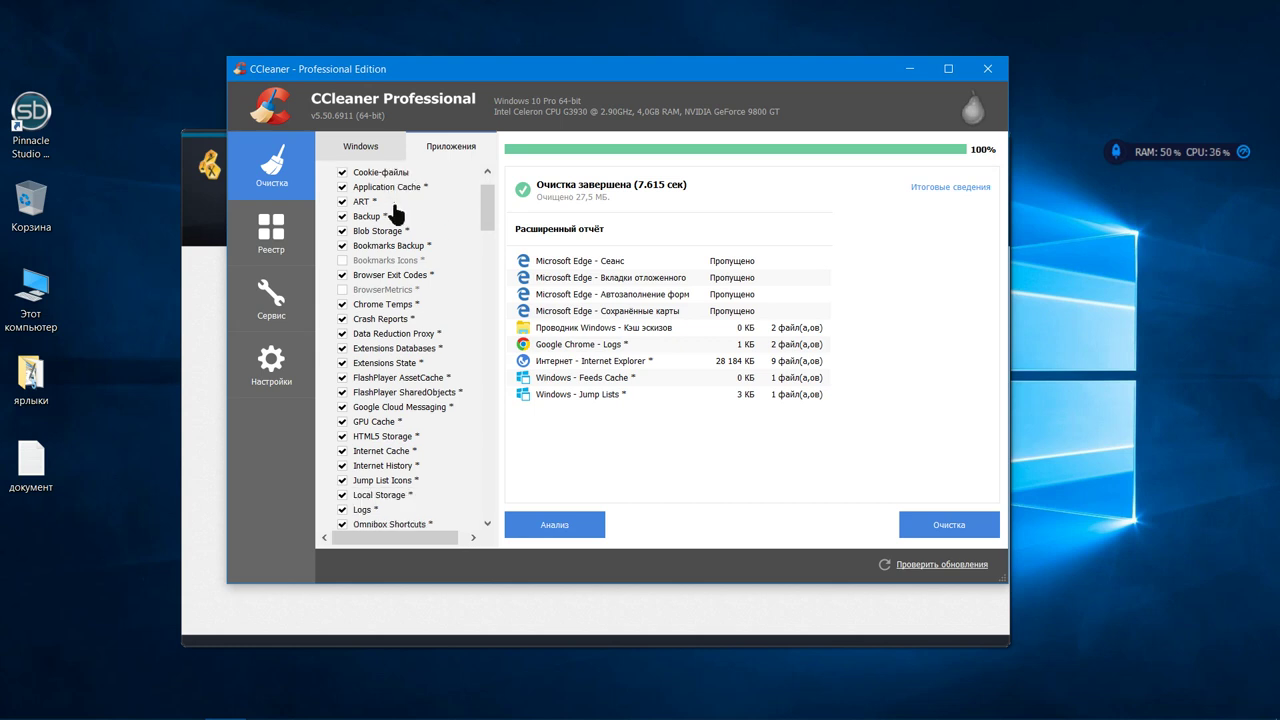
{"action": "scroll", "coordinate": [396, 210], "scroll_direction": "down", "scroll_amount": 3}
{"action": "scroll", "coordinate": [394, 206], "scroll_direction": "up", "scroll_amount": 1}
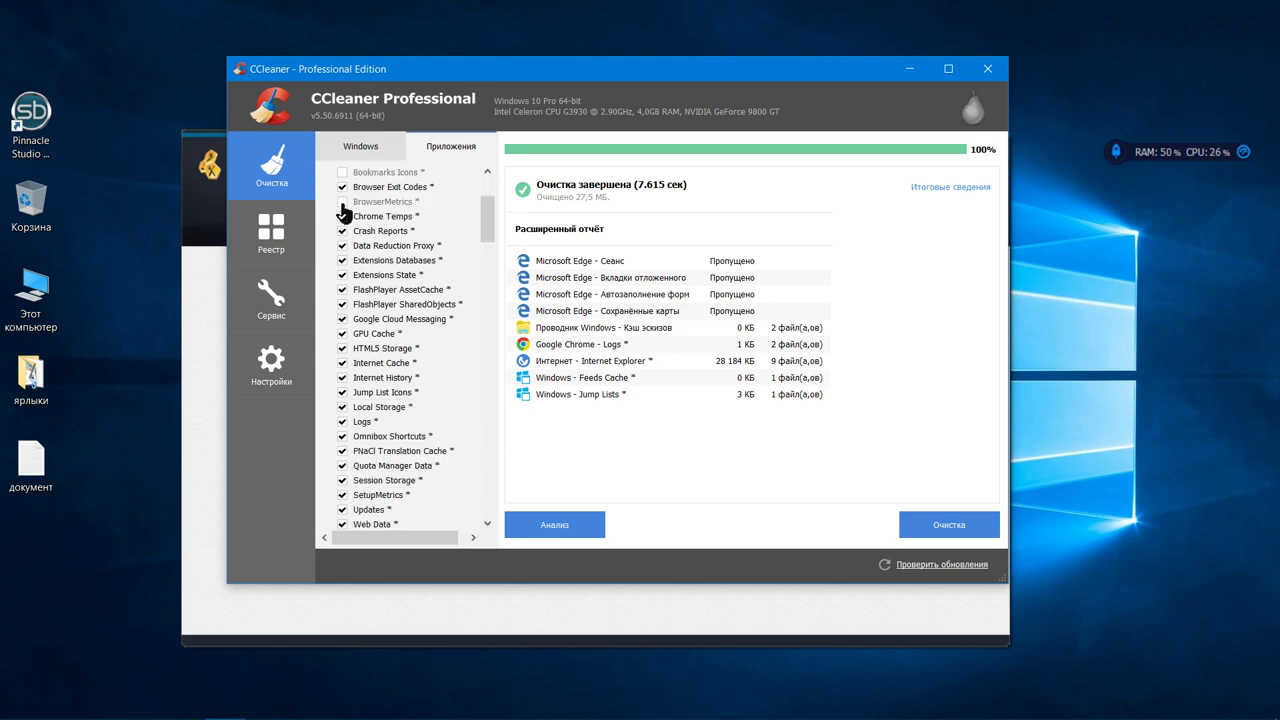
{"action": "left_click", "coordinate": [342, 202]}
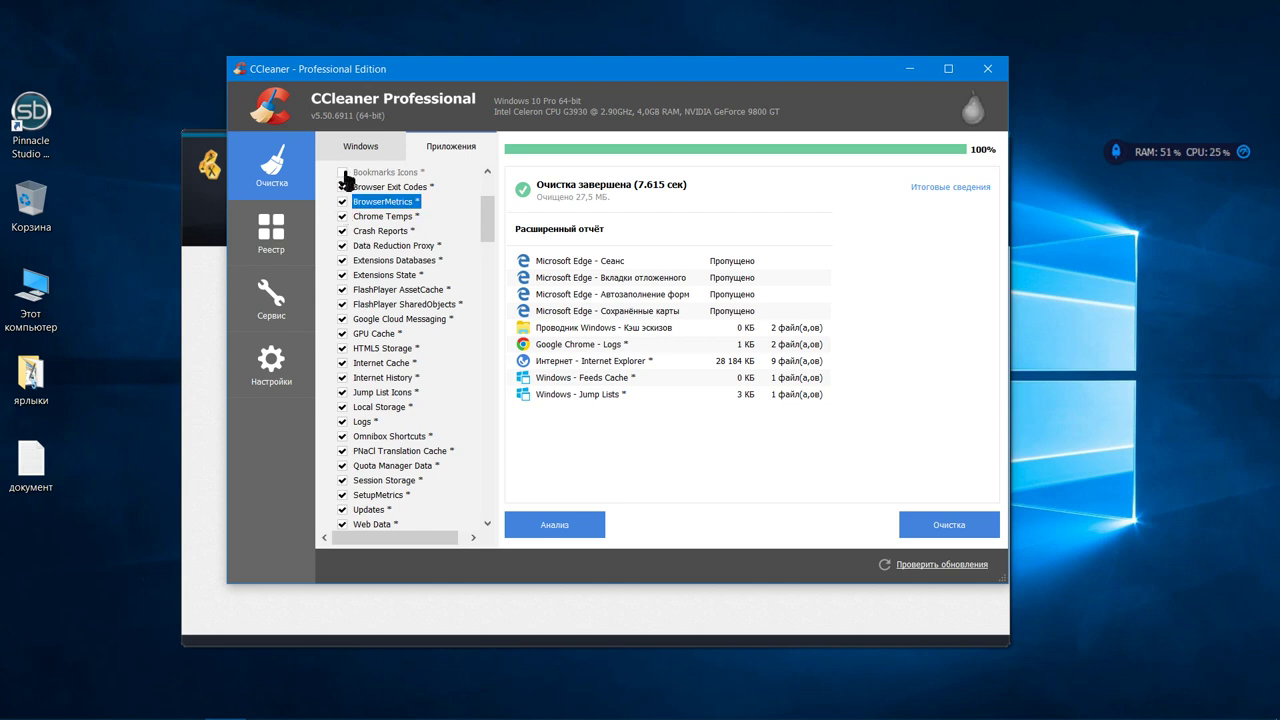
{"action": "left_click", "coordinate": [343, 173]}
{"action": "left_click", "coordinate": [699, 386]}
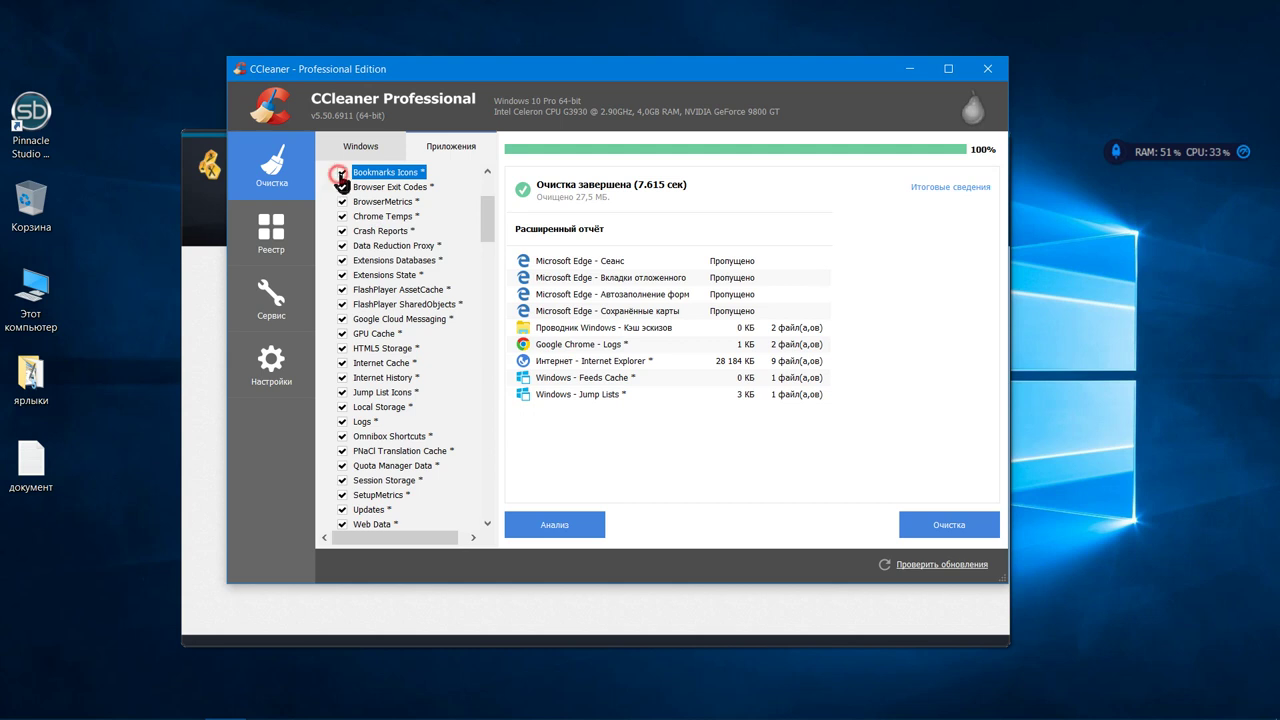
Step: Enable the HTML Help cleaning rule, accept its warning, and check the remaining rules to the end of the list
{"action": "scroll", "coordinate": [350, 252], "scroll_direction": "down", "scroll_amount": 15}
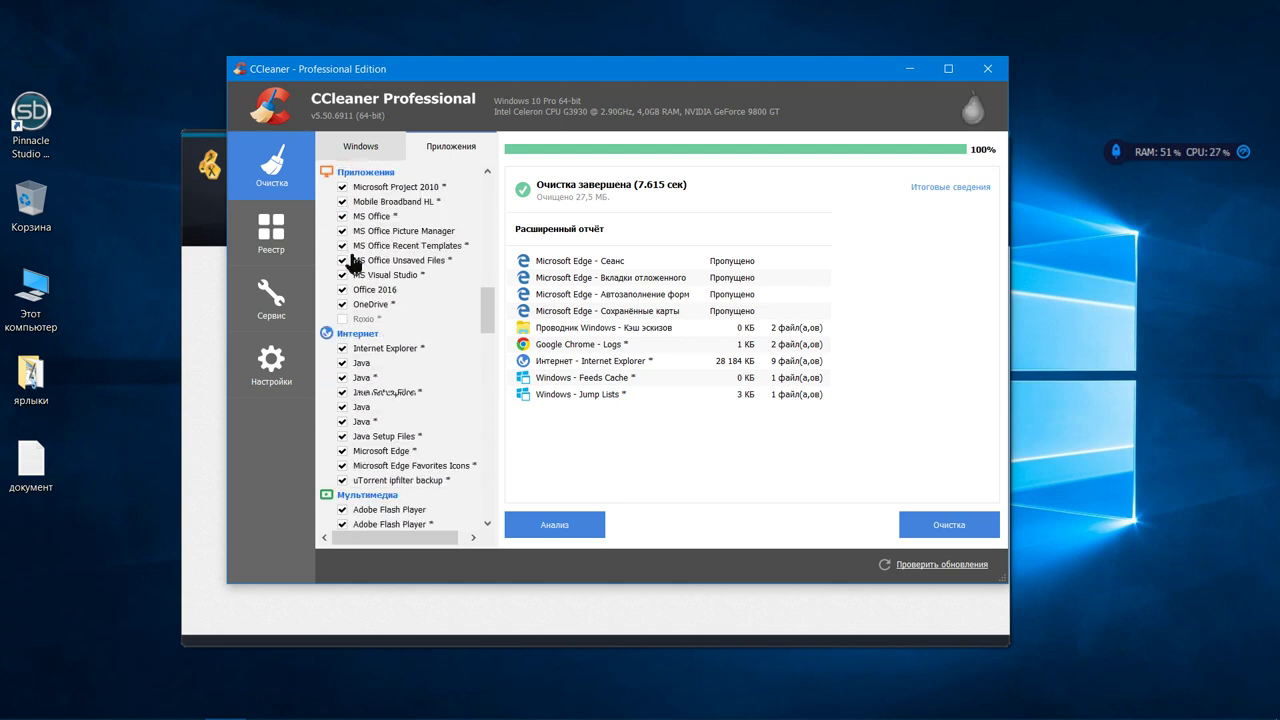
{"action": "scroll", "coordinate": [352, 262], "scroll_direction": "down", "scroll_amount": 20}
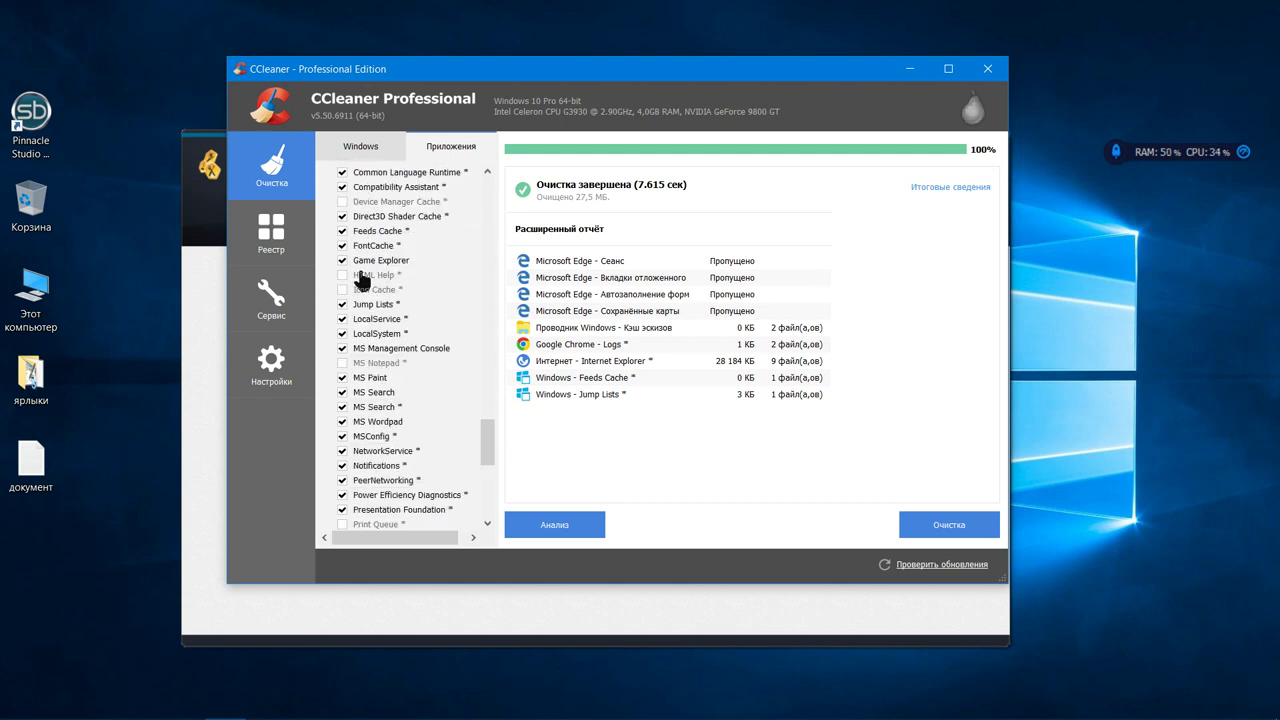
{"action": "scroll", "coordinate": [361, 280], "scroll_direction": "down", "scroll_amount": 1}
{"action": "left_click", "coordinate": [342, 231]}
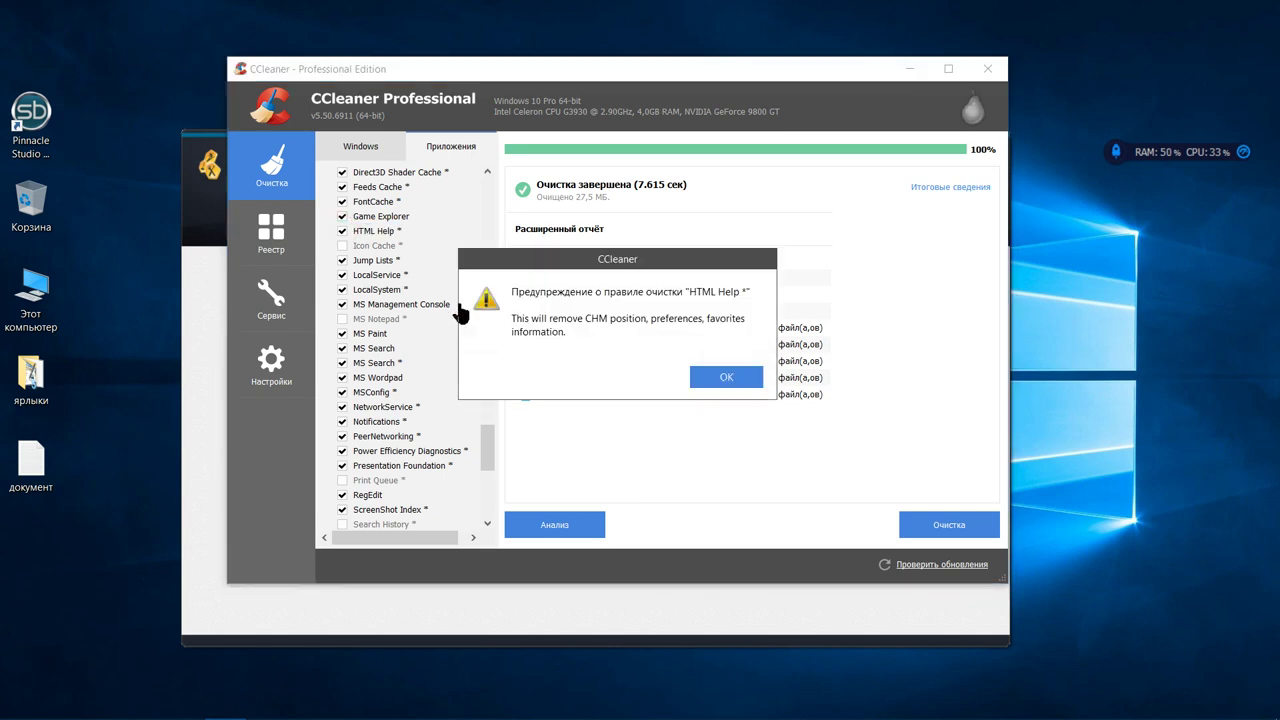
{"action": "left_click", "coordinate": [716, 382]}
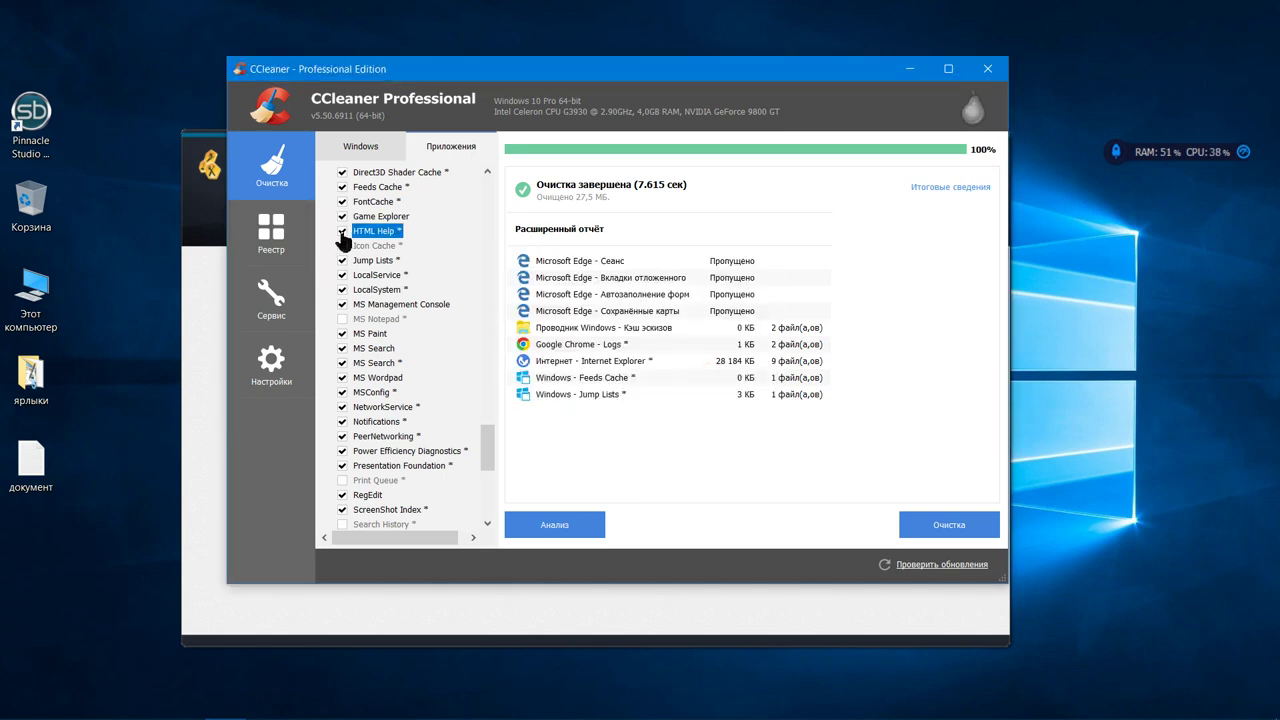
{"action": "scroll", "coordinate": [360, 265], "scroll_direction": "down", "scroll_amount": 8}
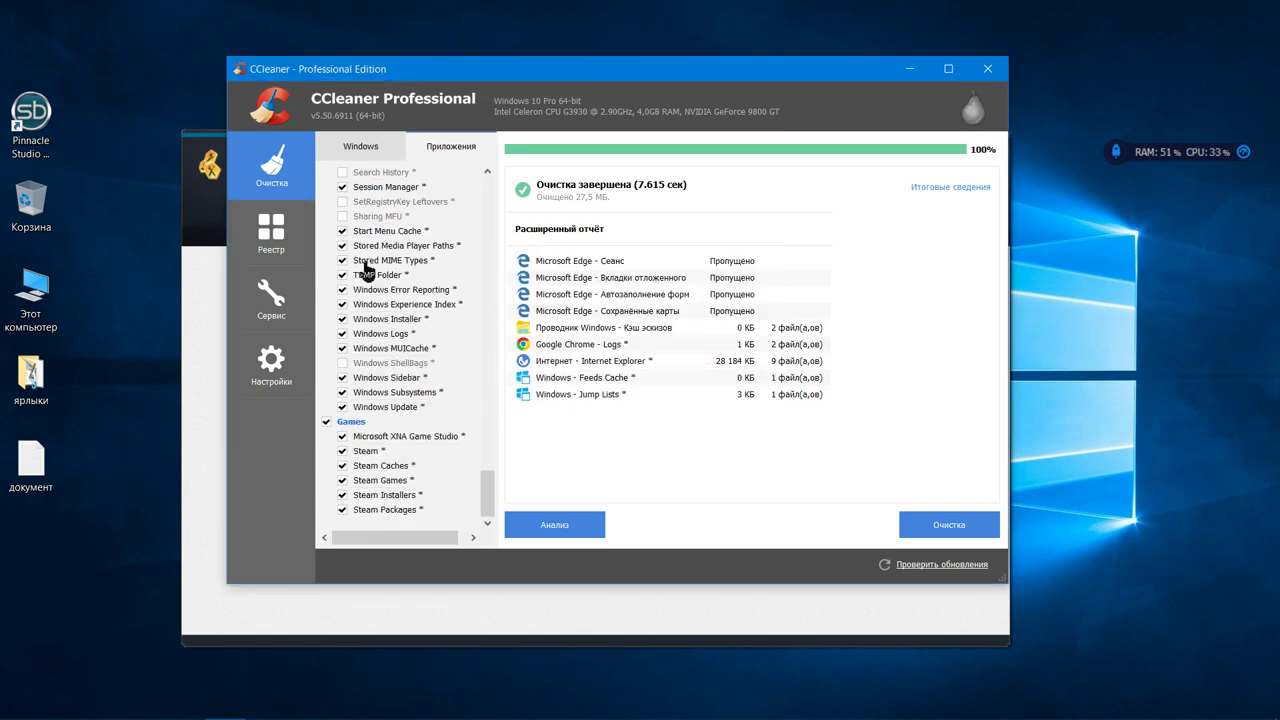
Step: Scan the registry for problems with all integrity checks enabled and fix all selected issues
{"action": "left_click", "coordinate": [270, 232]}
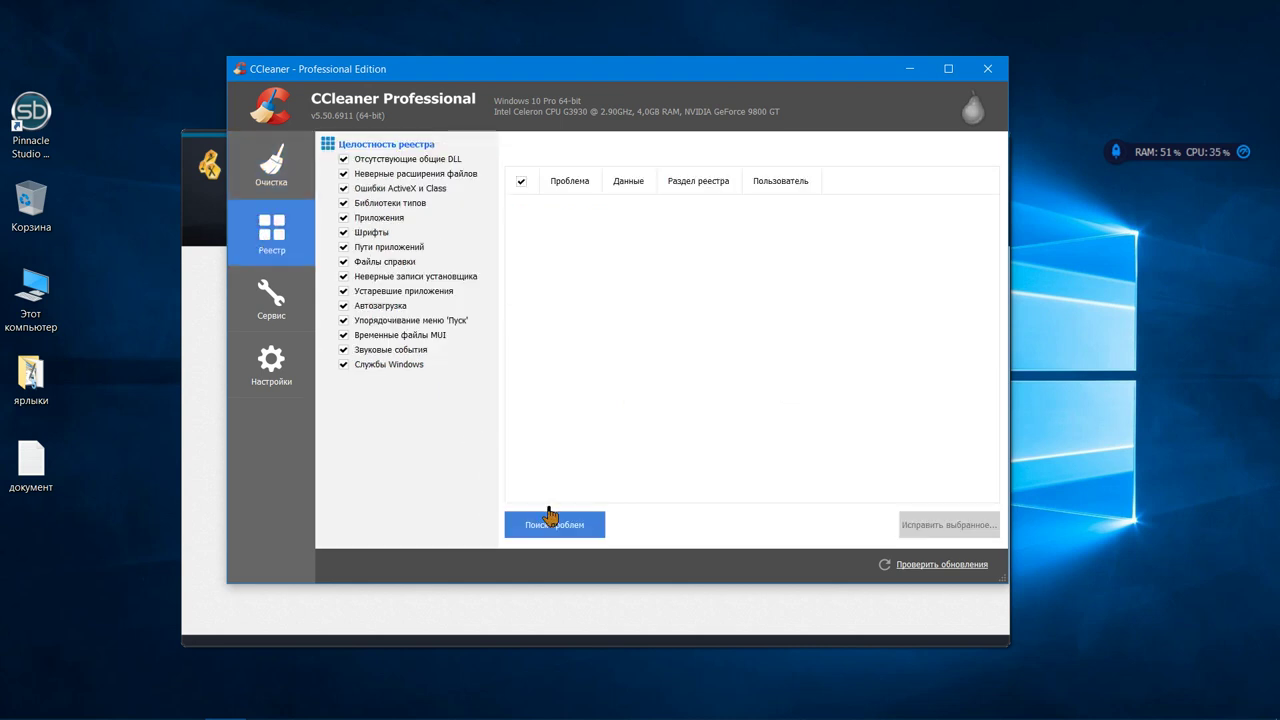
{"action": "left_click", "coordinate": [558, 526]}
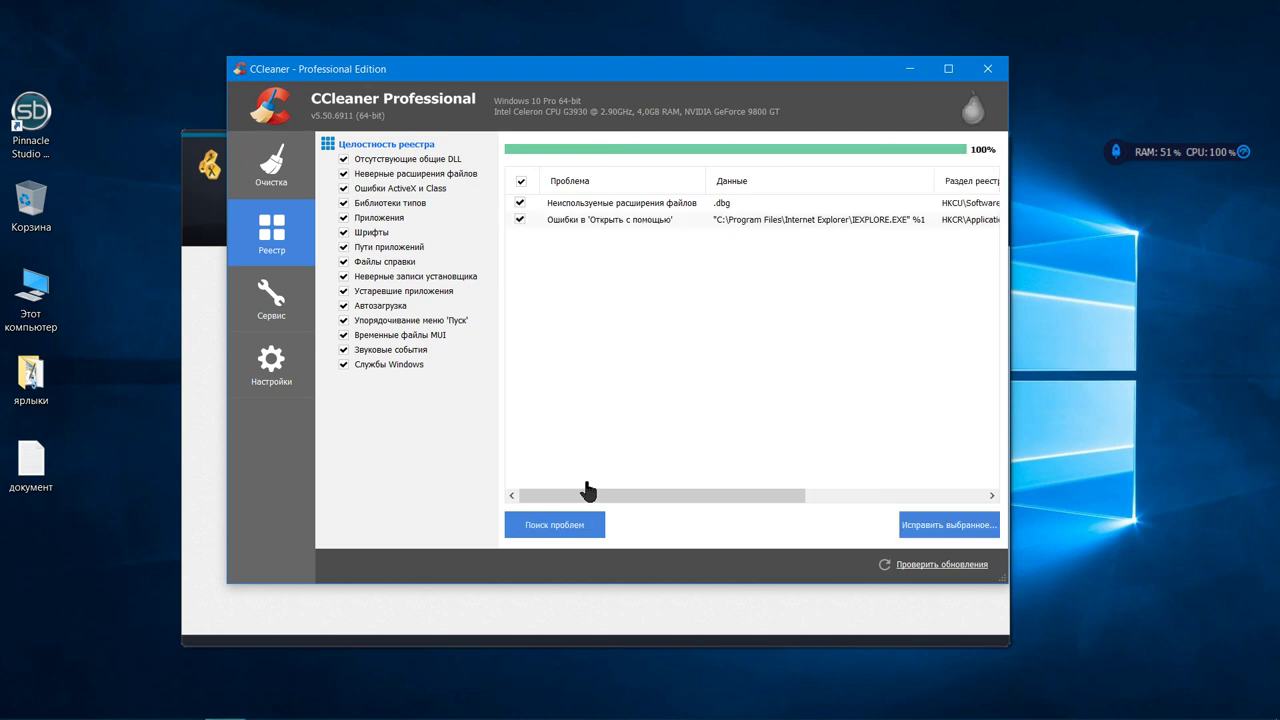
{"action": "left_click", "coordinate": [914, 540]}
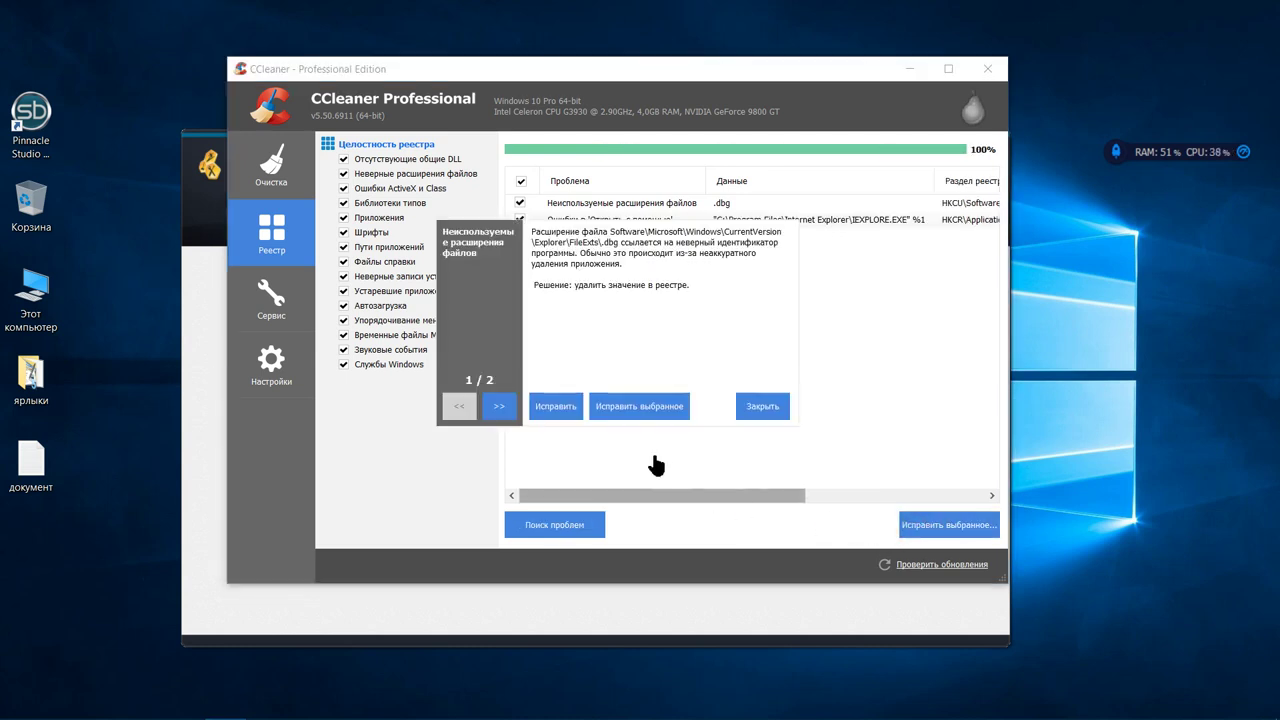
{"action": "left_click", "coordinate": [660, 408]}
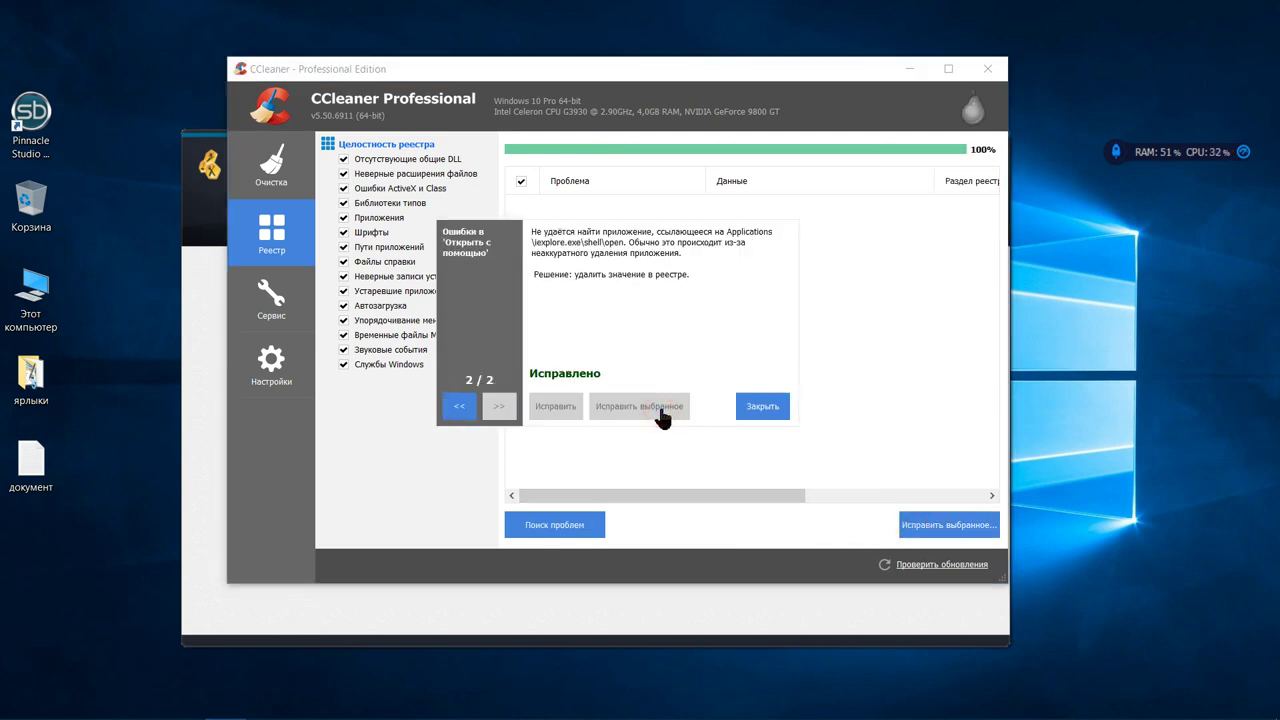
{"action": "left_click", "coordinate": [750, 407]}
Step: Look through the list of installed programs available for uninstalling
{"action": "left_click", "coordinate": [289, 314]}
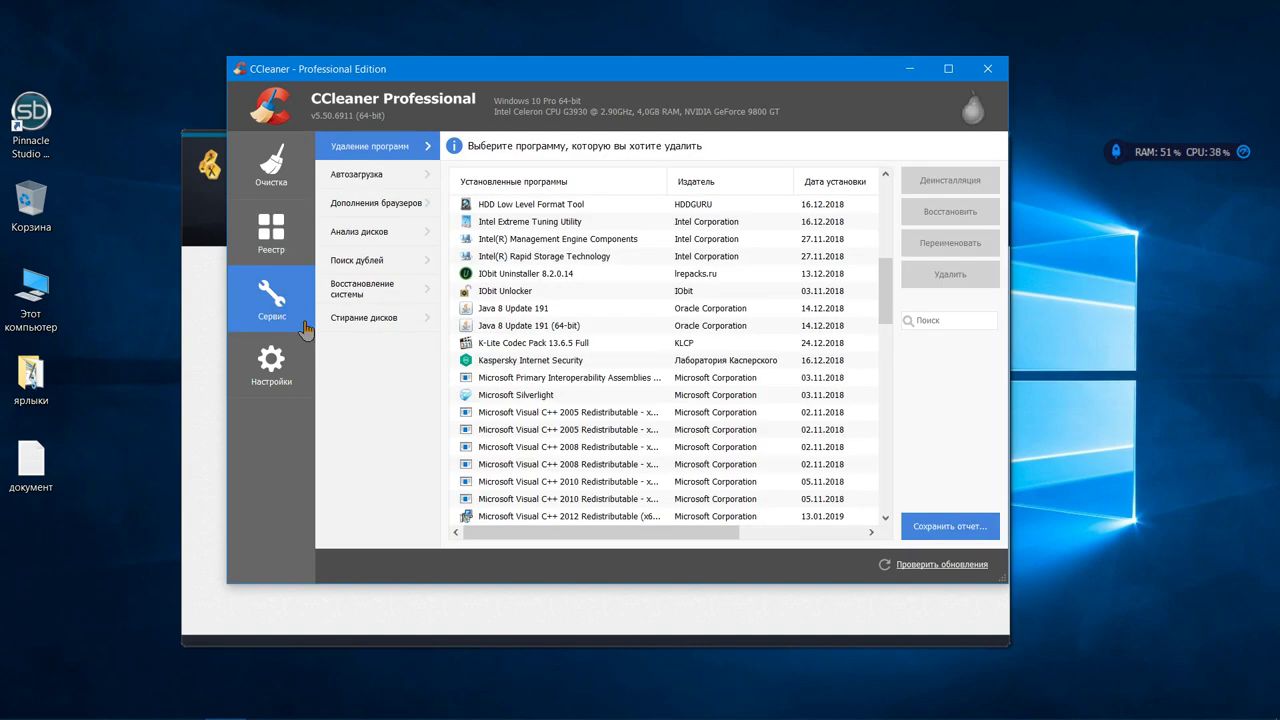
{"action": "scroll", "coordinate": [615, 322], "scroll_direction": "down", "scroll_amount": 15}
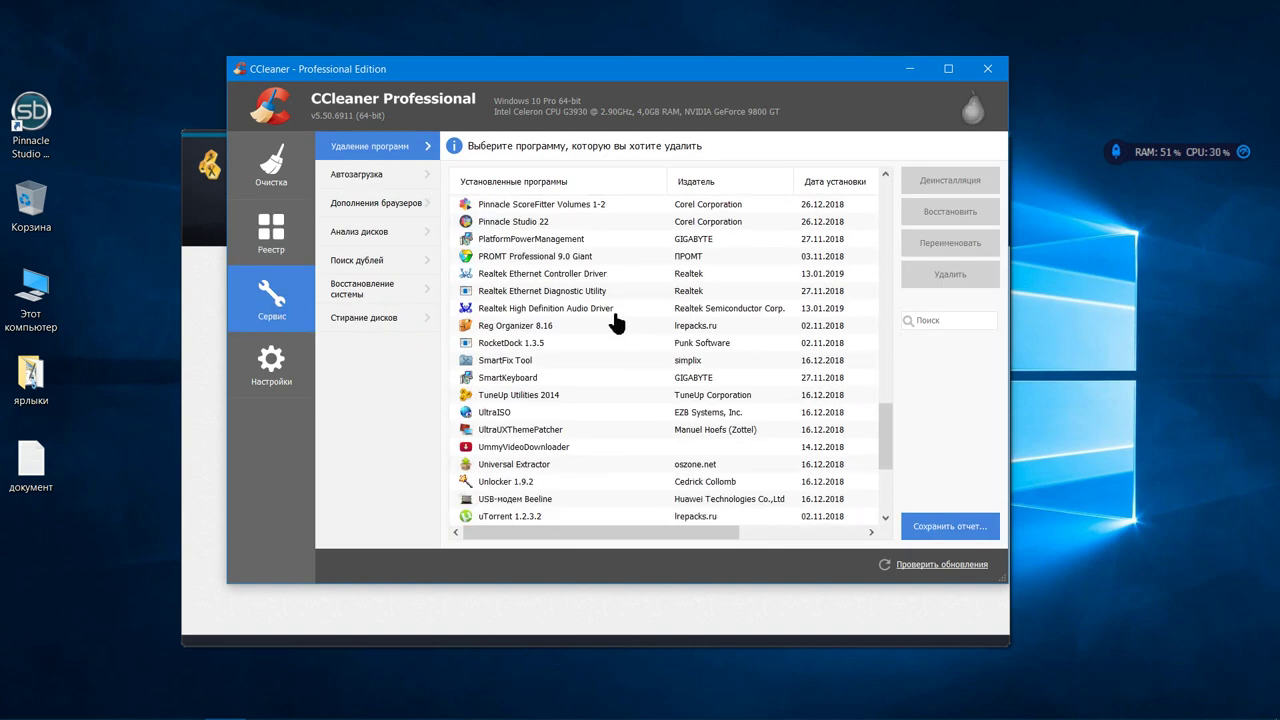
{"action": "scroll", "coordinate": [615, 322], "scroll_direction": "up", "scroll_amount": 6}
Step: Review the Windows startup programs, the scheduled tasks and the context menu entries
{"action": "left_click", "coordinate": [400, 186]}
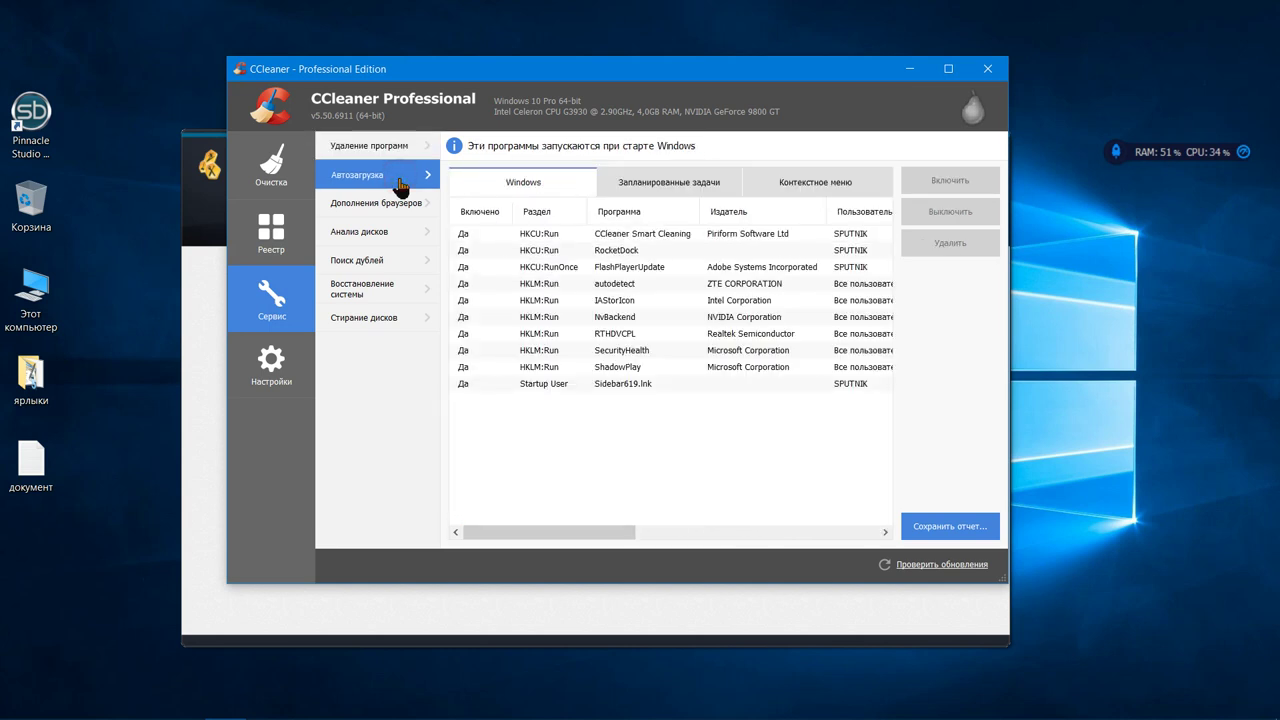
{"action": "left_click", "coordinate": [630, 190]}
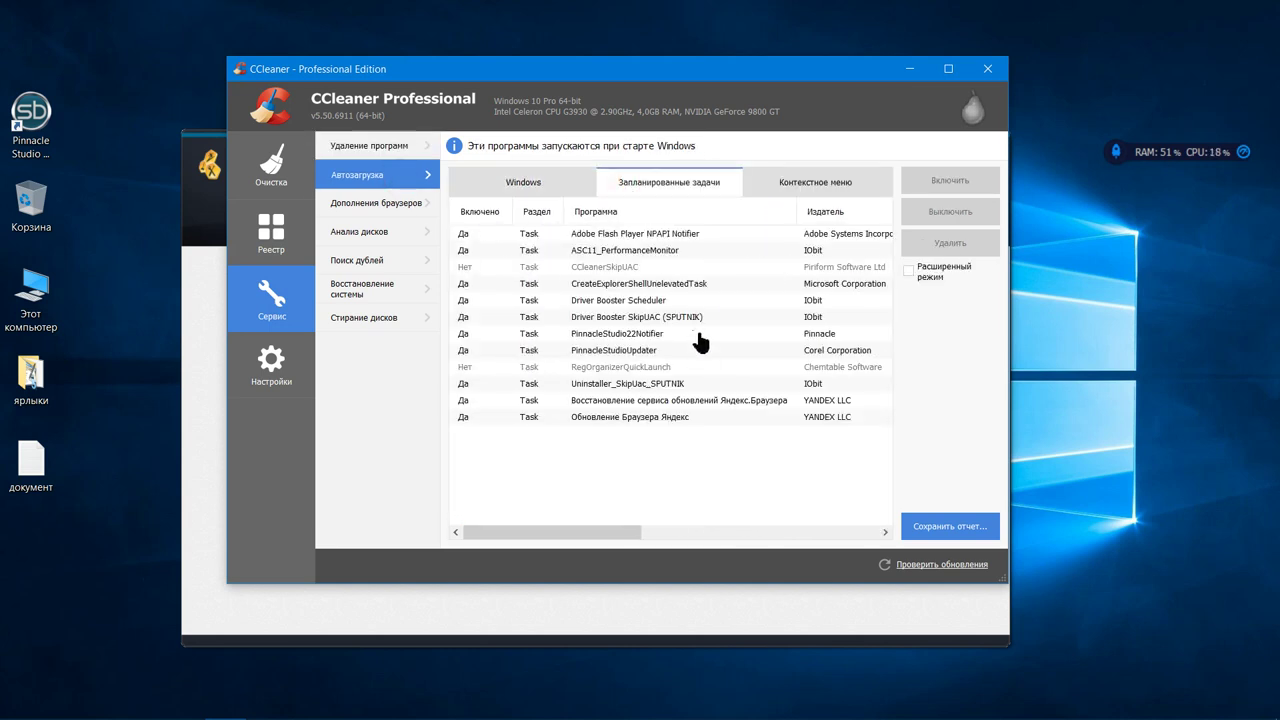
{"action": "left_click", "coordinate": [778, 186]}
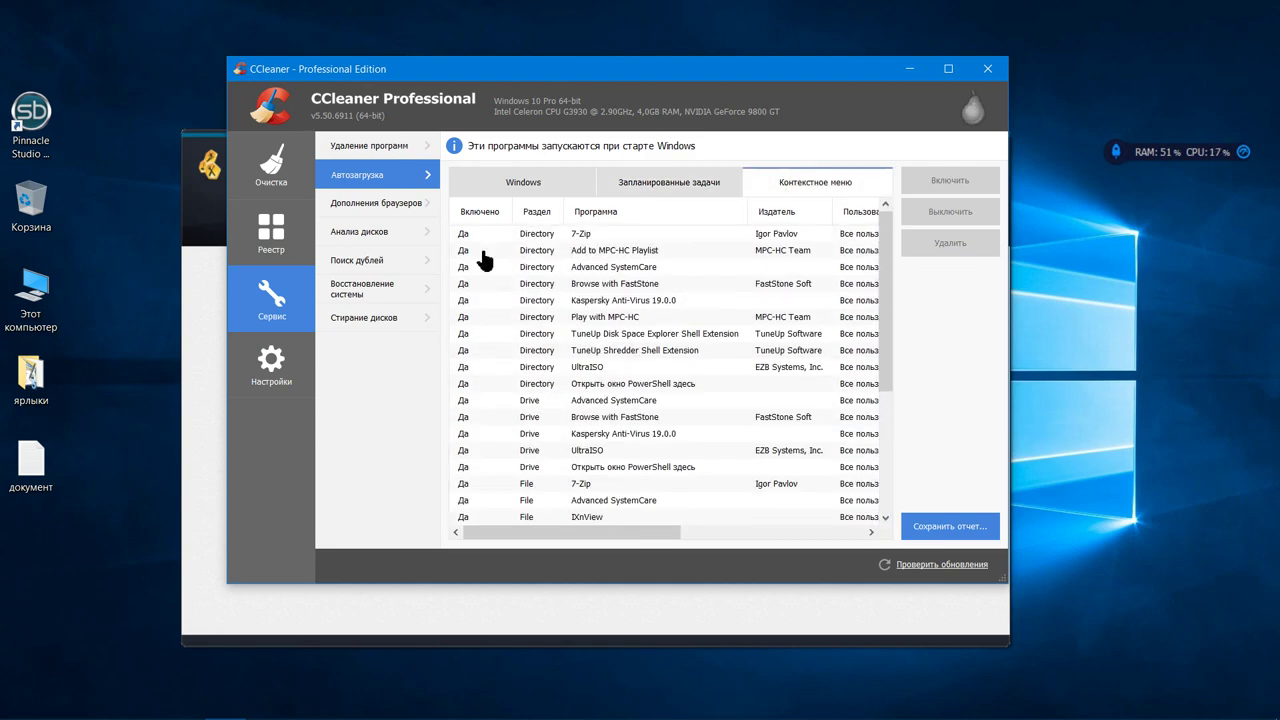
Step: View the Internet Explorer add-ons and return to the scheduled tasks among the startup entries
{"action": "left_click", "coordinate": [408, 208]}
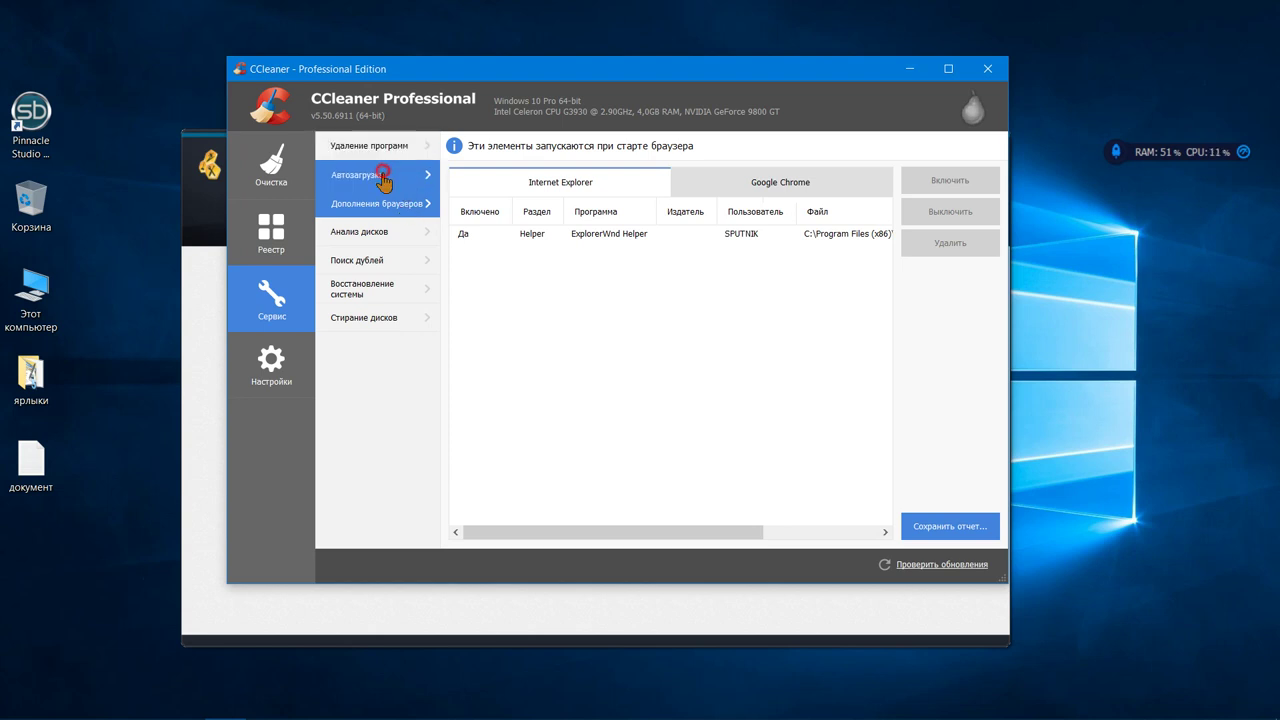
{"action": "left_click", "coordinate": [385, 176]}
{"action": "left_click", "coordinate": [657, 185]}
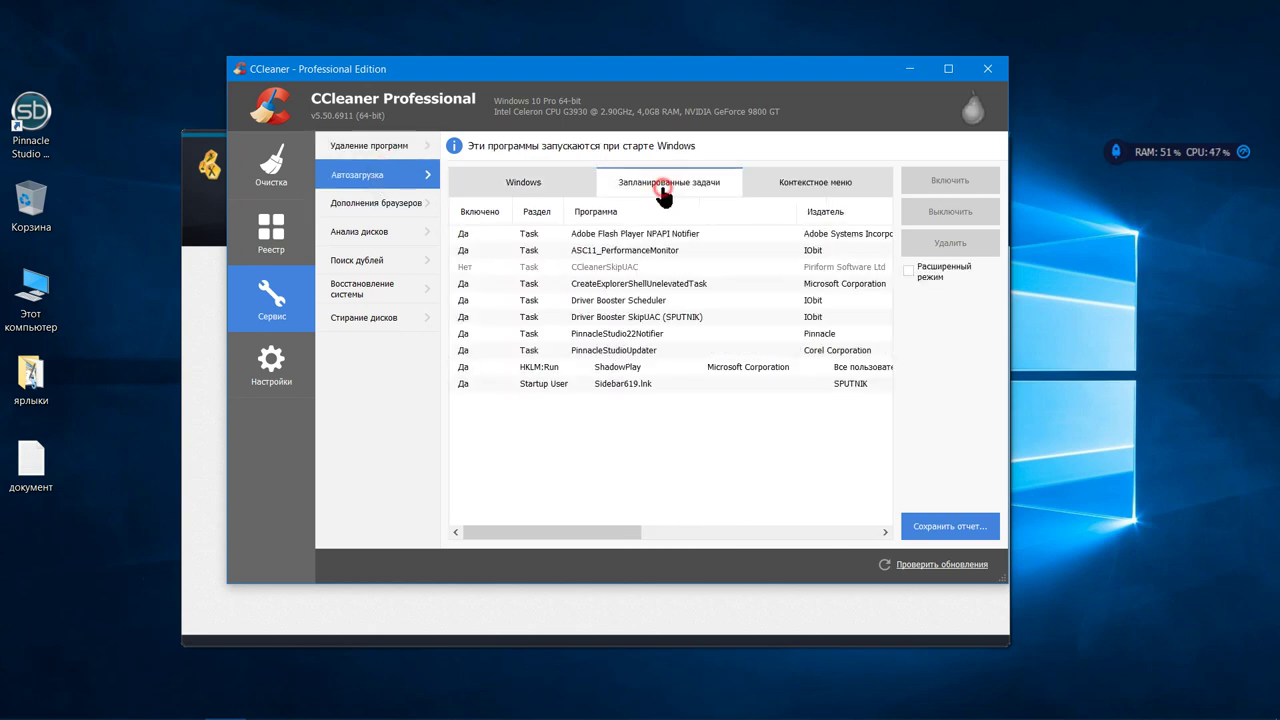
Step: Disable the Driver Booster Scheduler and Driver Booster SkipUAC scheduled tasks in the startup list
{"action": "left_click", "coordinate": [650, 236]}
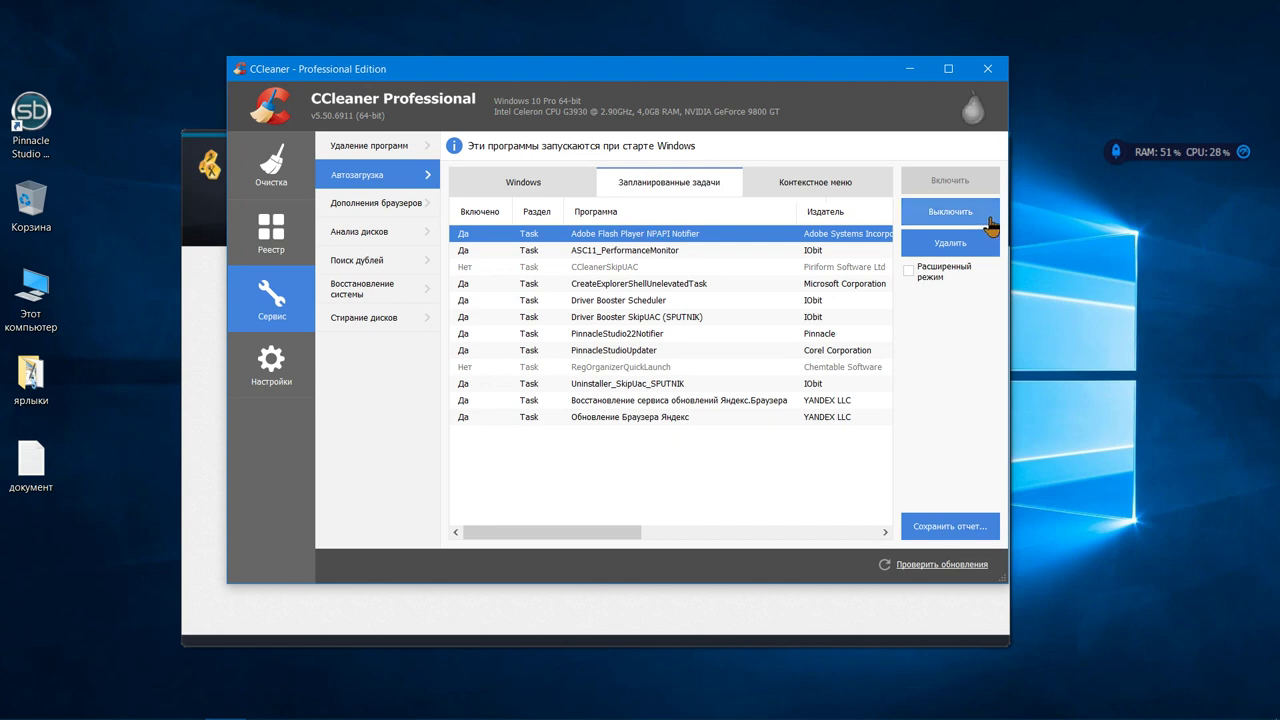
{"action": "left_click", "coordinate": [704, 254]}
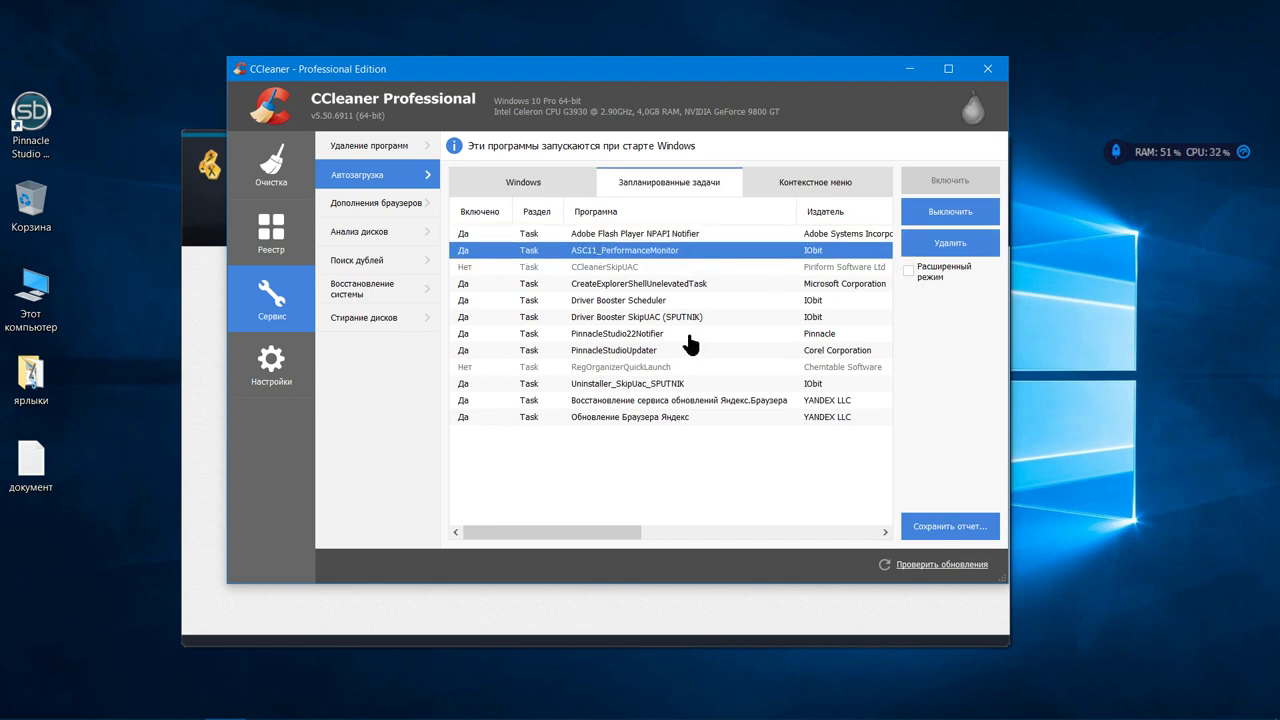
{"action": "left_click", "coordinate": [671, 302]}
{"action": "left_click", "coordinate": [907, 212]}
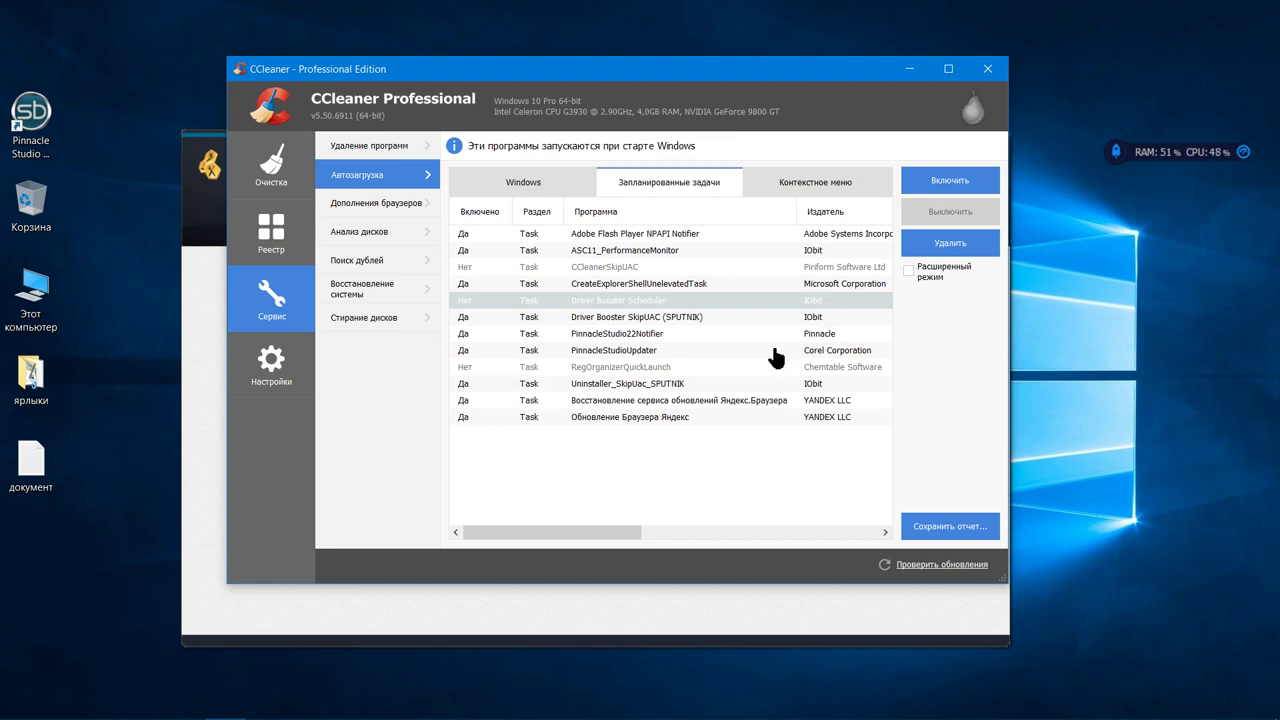
{"action": "left_click", "coordinate": [740, 318]}
{"action": "left_click", "coordinate": [933, 213]}
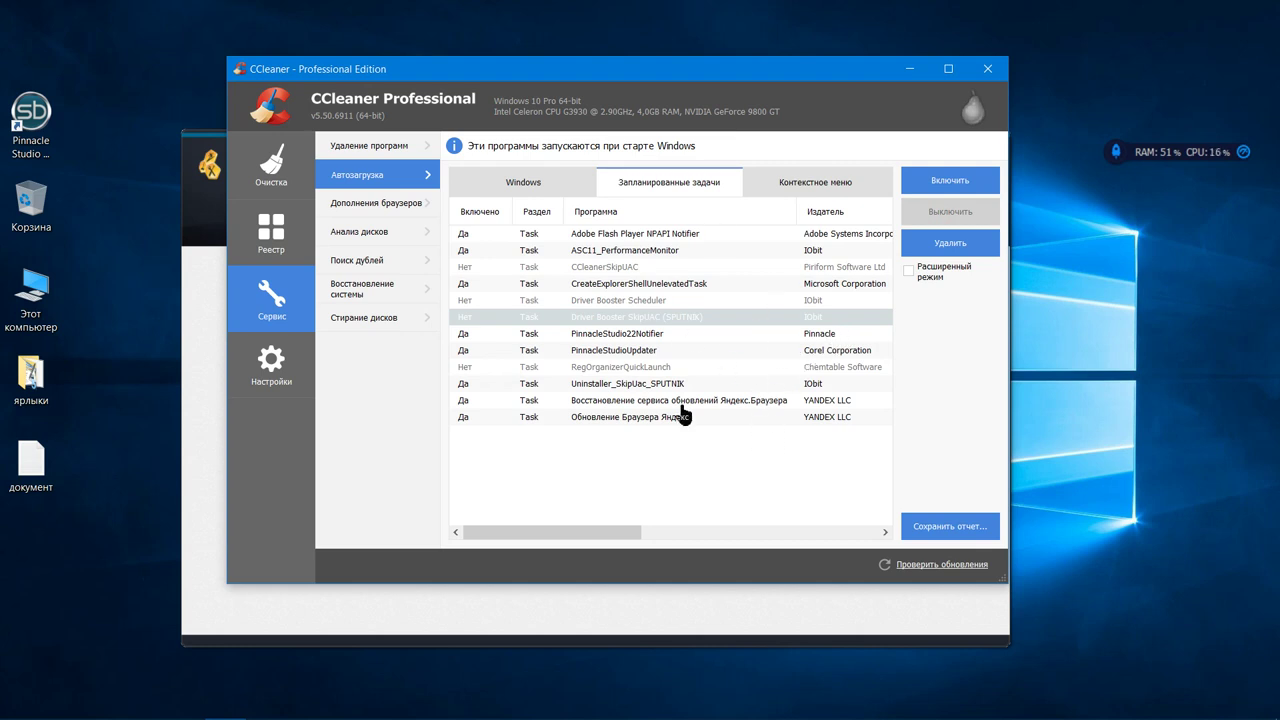
Step: View the system restore points and the duplicate file search criteria
{"action": "left_click", "coordinate": [406, 288]}
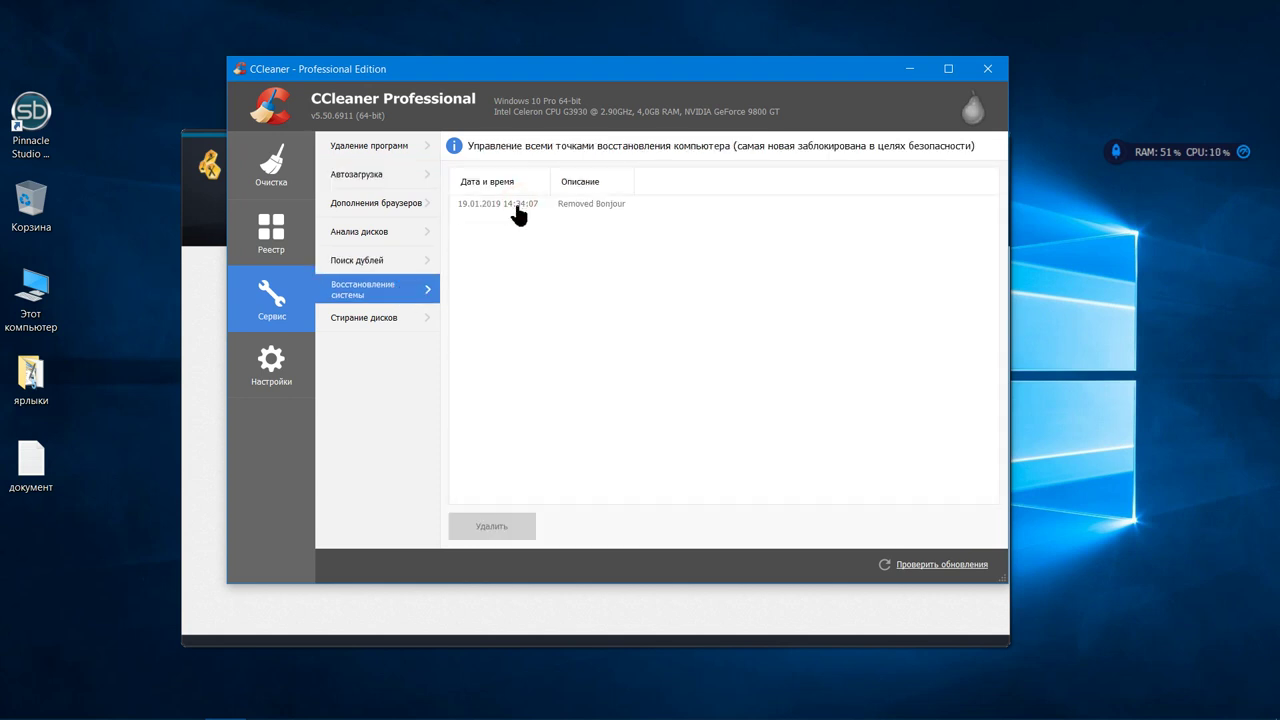
{"action": "left_click", "coordinate": [409, 266]}
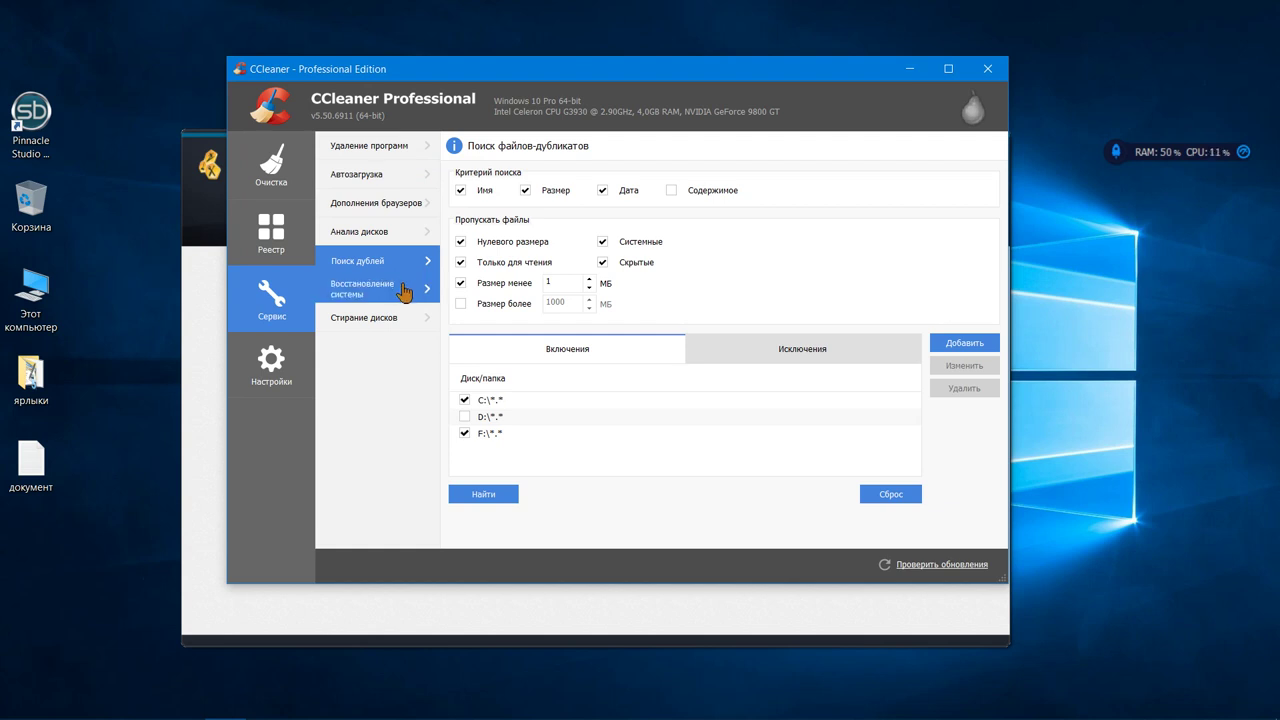
{"action": "left_click", "coordinate": [404, 291]}
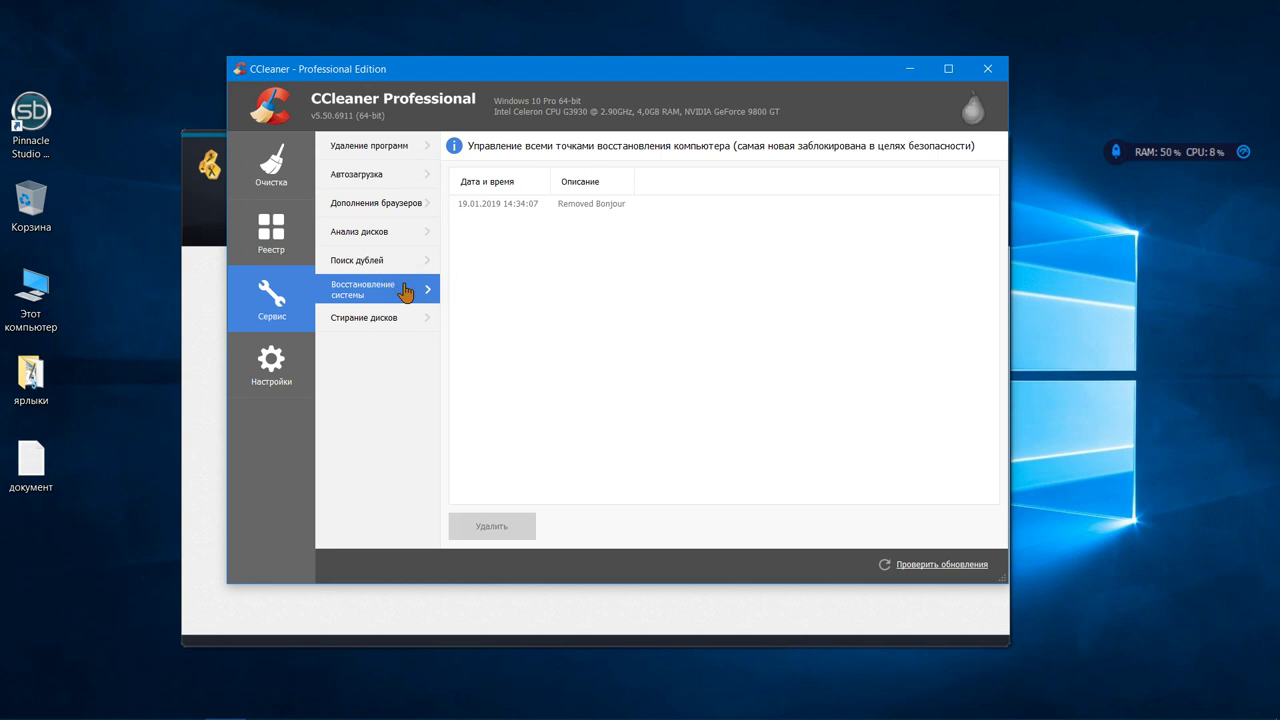
Step: View the drive wiping tool and its choices of what to erase
{"action": "left_click", "coordinate": [405, 318]}
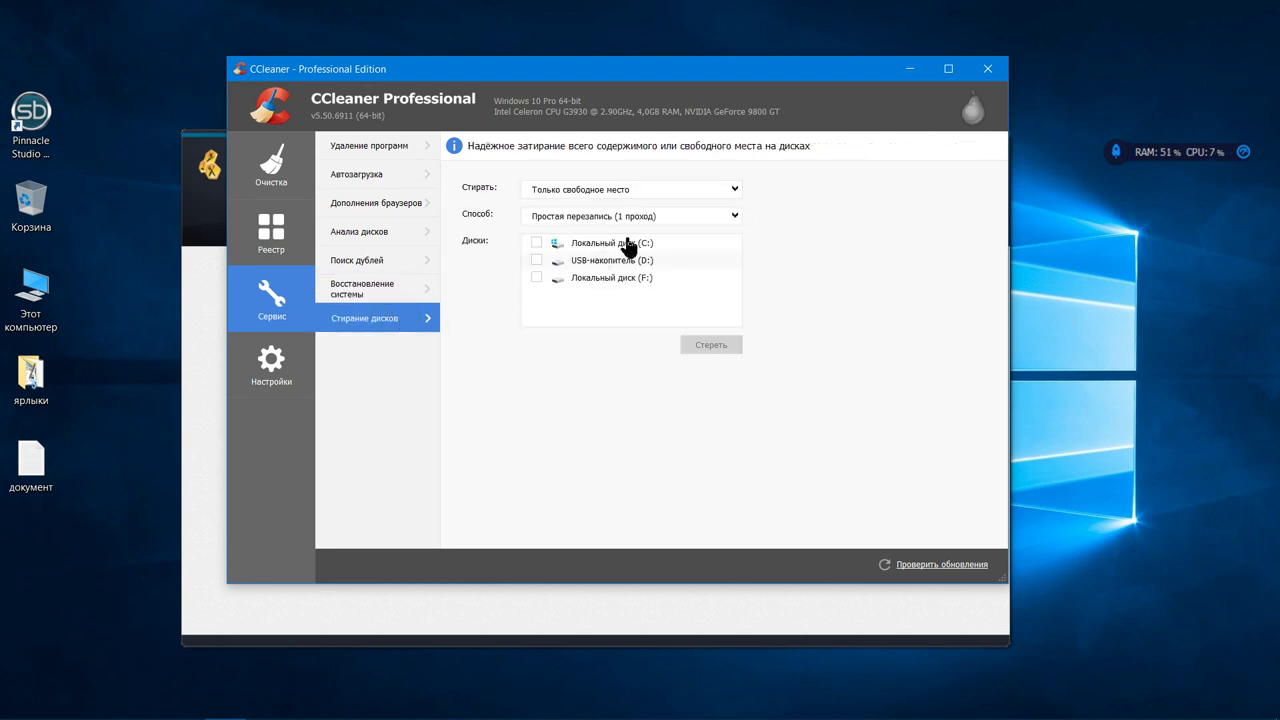
{"action": "left_click", "coordinate": [735, 190]}
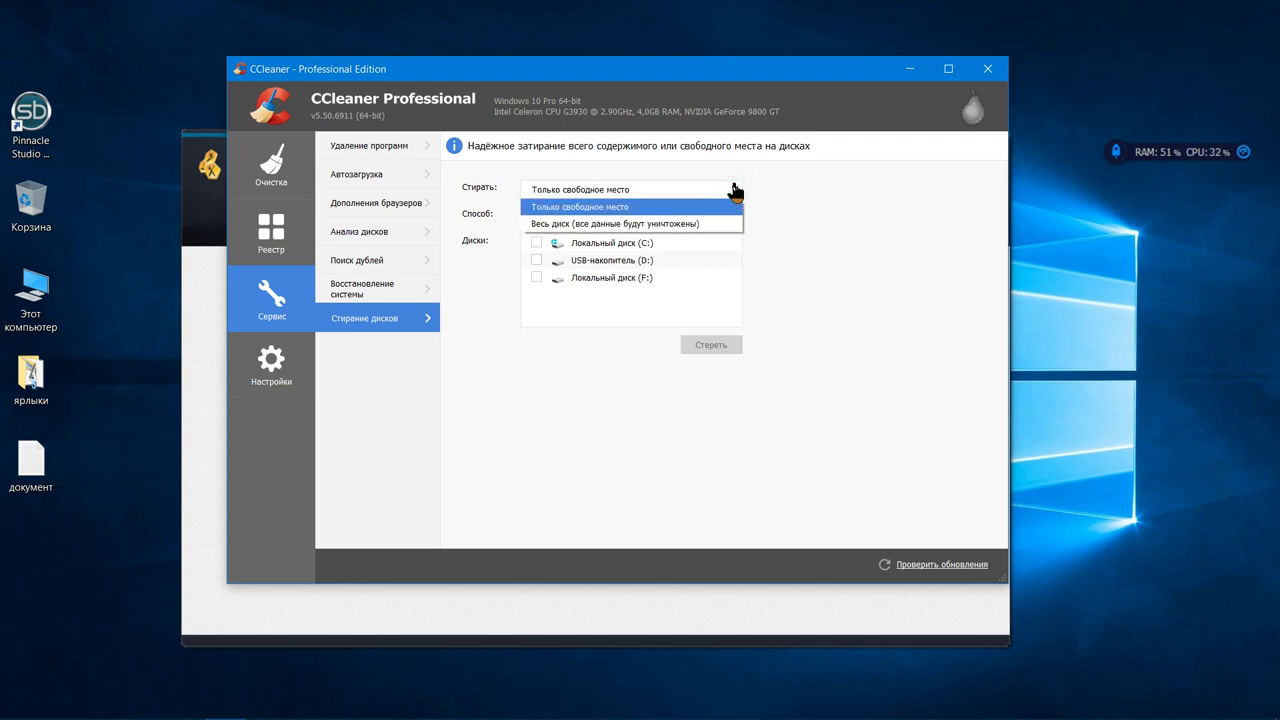
{"action": "left_click", "coordinate": [735, 190]}
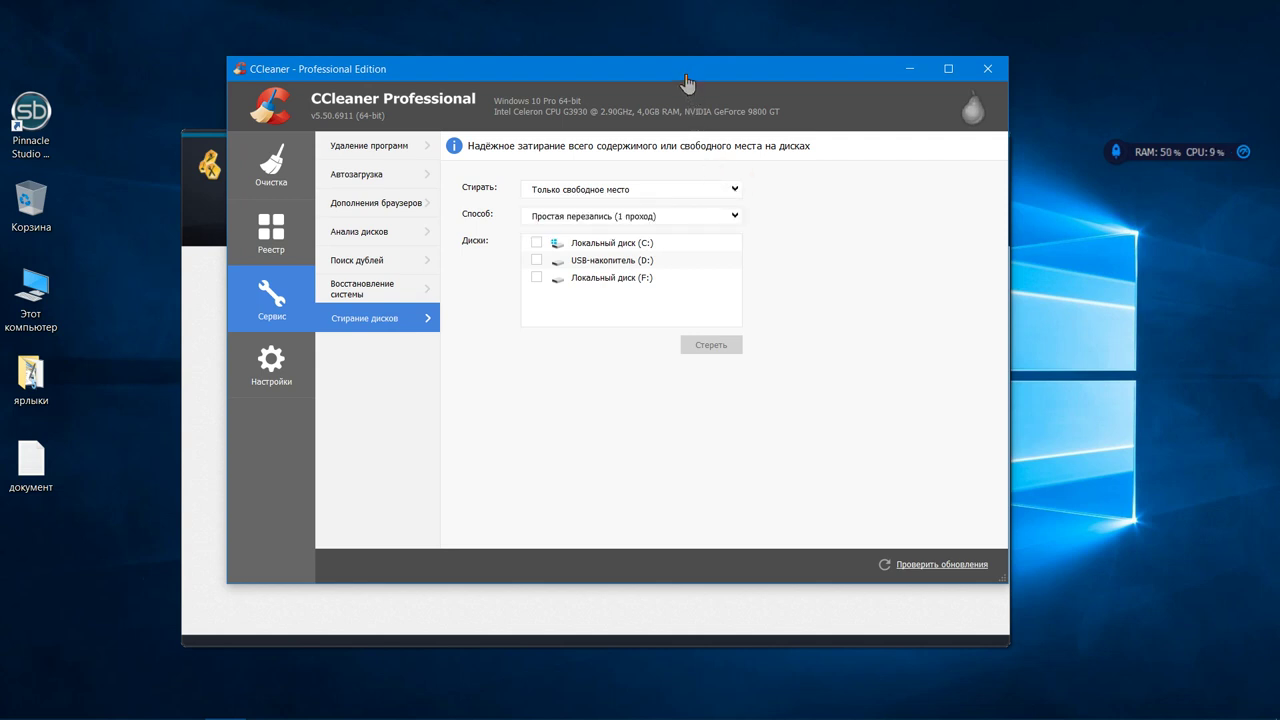
Step: Switch to TuneUp Utilities and launch its hard disk defragmentation tool despite the compatibility mode
{"action": "left_click_drag", "start_coordinate": [689, 72], "coordinate": [613, 81]}
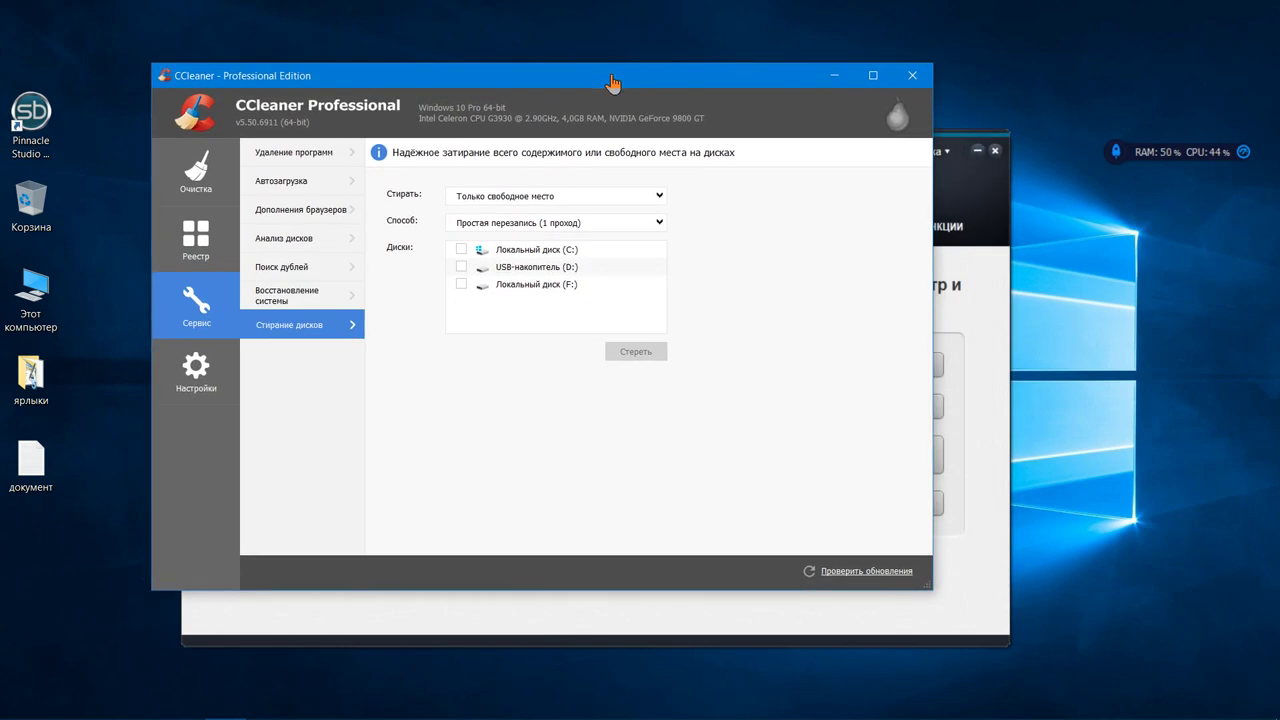
{"action": "left_click", "coordinate": [637, 605]}
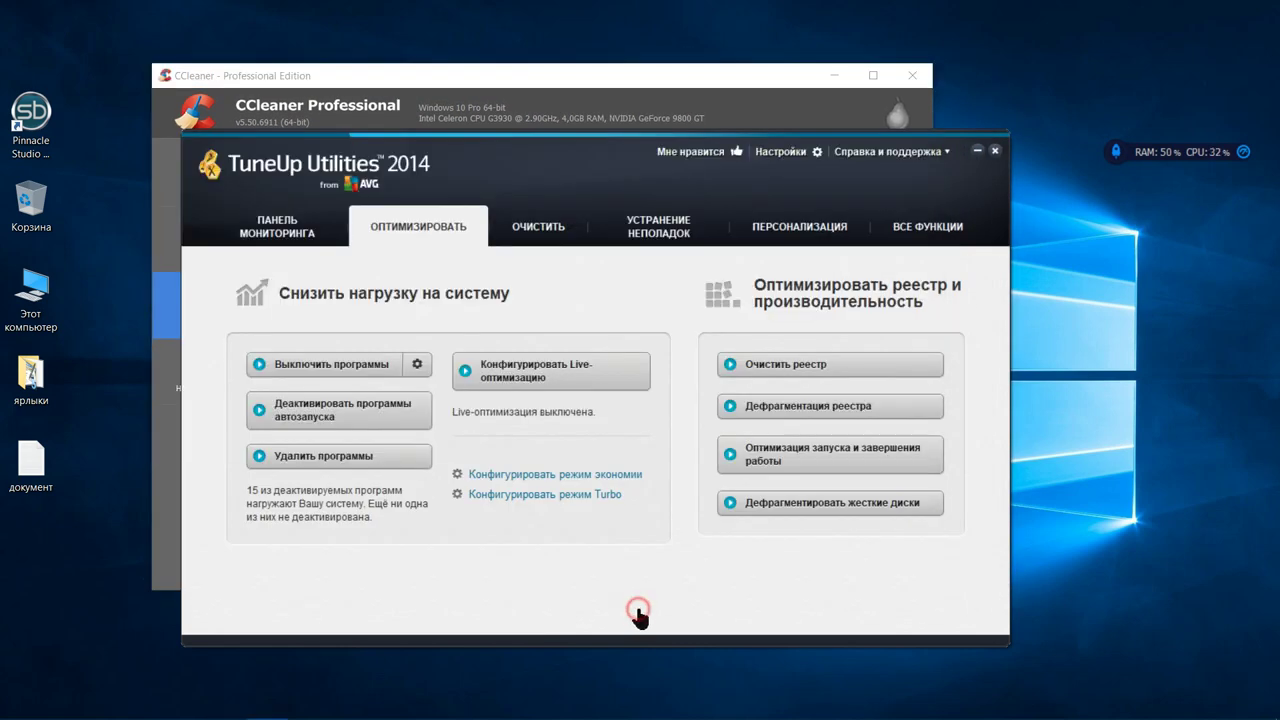
{"action": "left_click", "coordinate": [799, 503]}
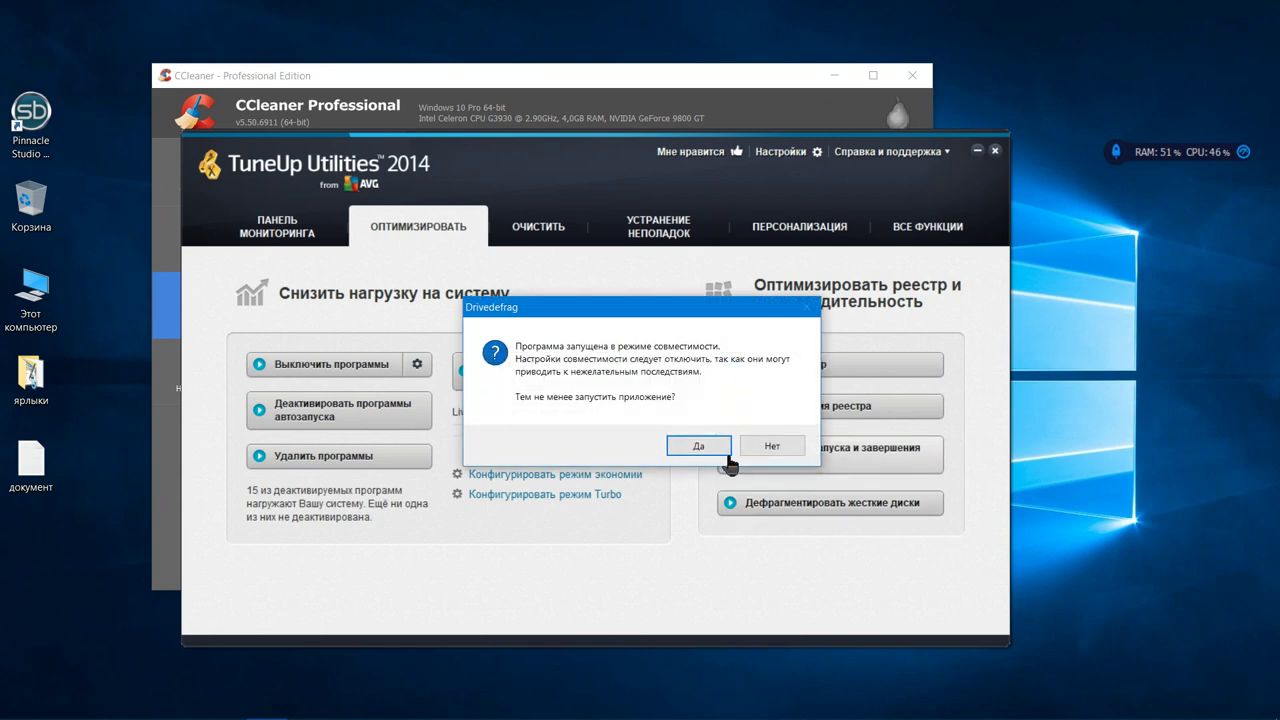
{"action": "left_click", "coordinate": [698, 445]}
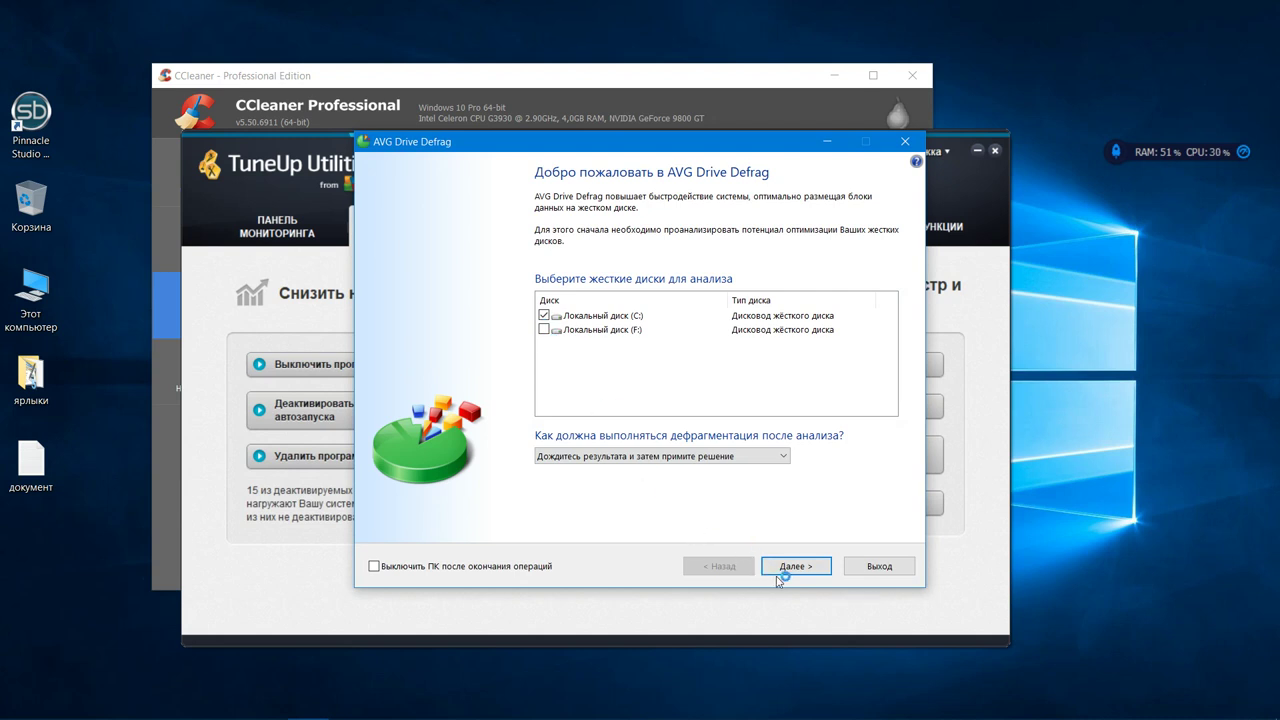
Step: Analyze only local disk (F:) for fragmentation, leaving local disk (C:) out
{"action": "left_click", "coordinate": [544, 315]}
{"action": "left_click", "coordinate": [544, 329]}
{"action": "left_click", "coordinate": [798, 566]}
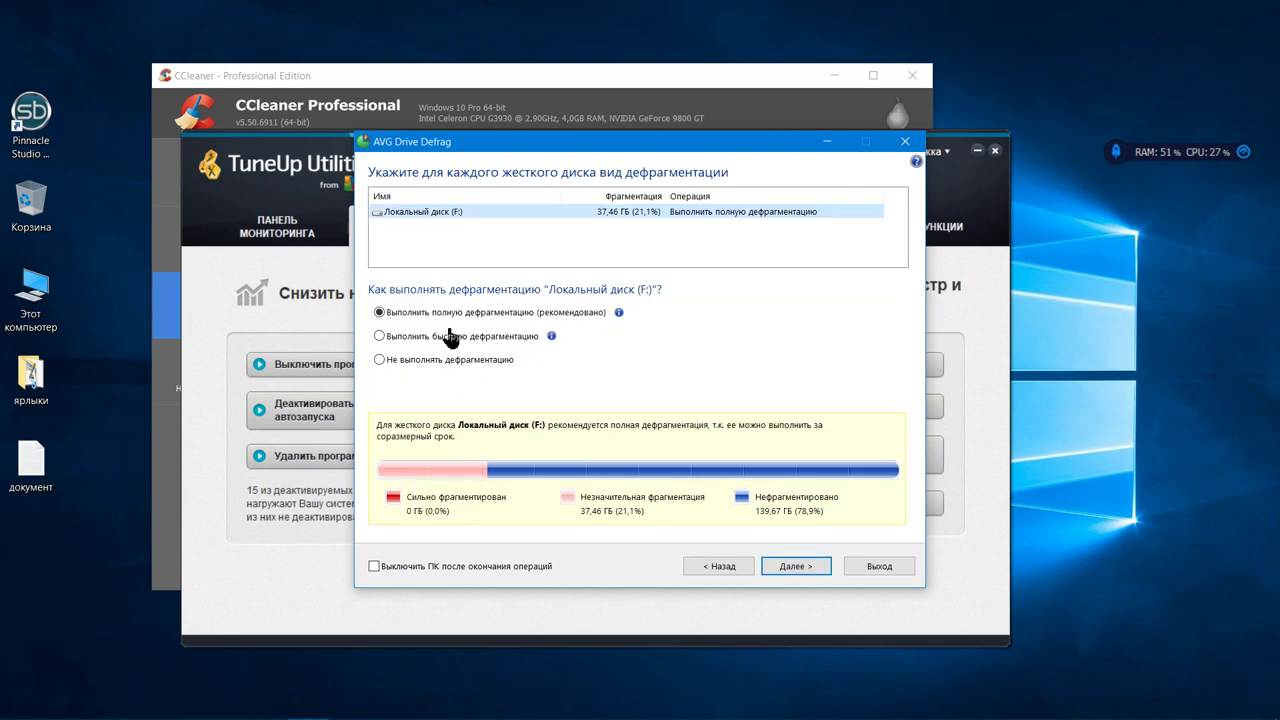
Step: Analyze only local disk (C:) for fragmentation, and close the defragmentation tool and TuneUp Utilities without defragmenting
{"action": "left_click", "coordinate": [737, 564]}
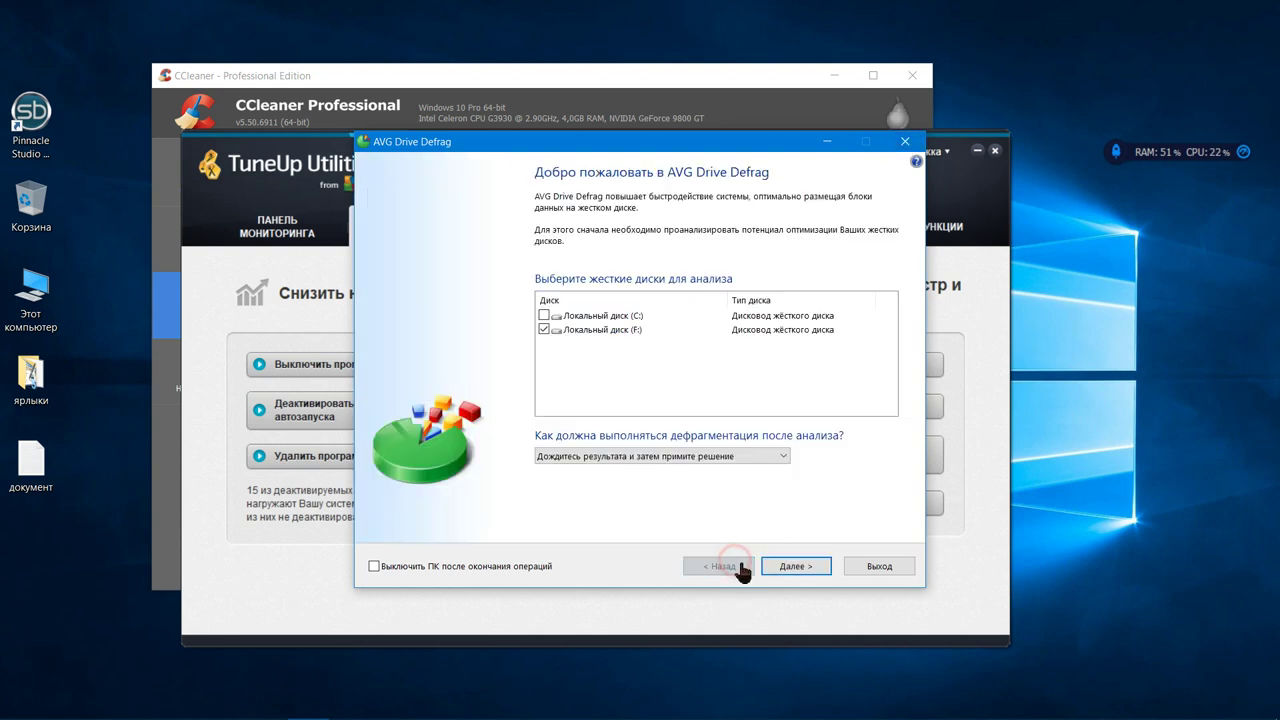
{"action": "left_click", "coordinate": [543, 315]}
{"action": "left_click", "coordinate": [782, 566]}
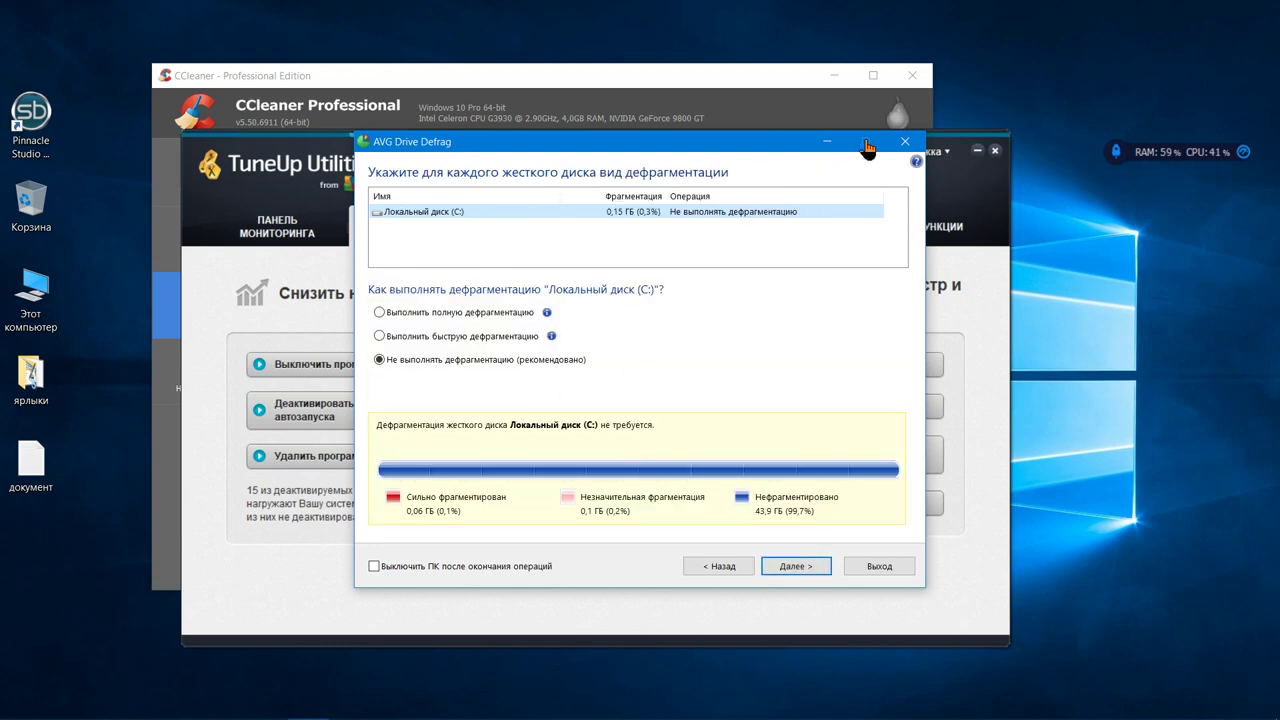
{"action": "left_click", "coordinate": [904, 142]}
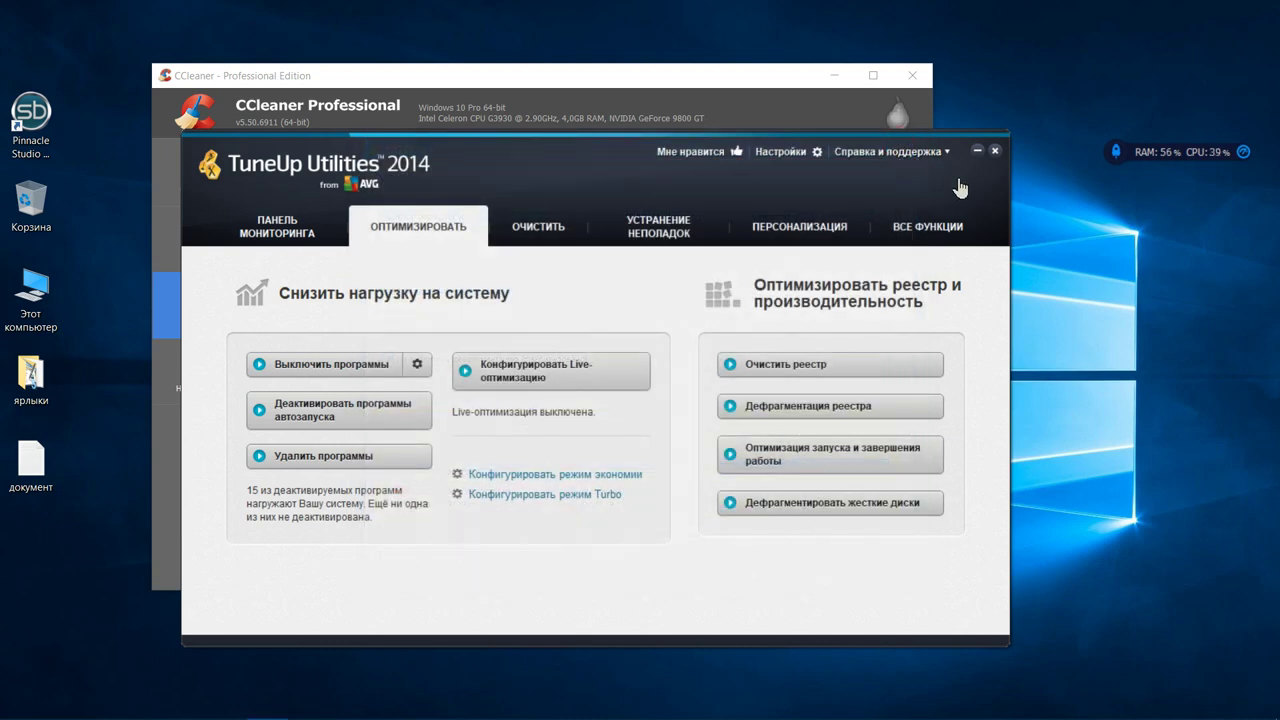
{"action": "left_click", "coordinate": [993, 152]}
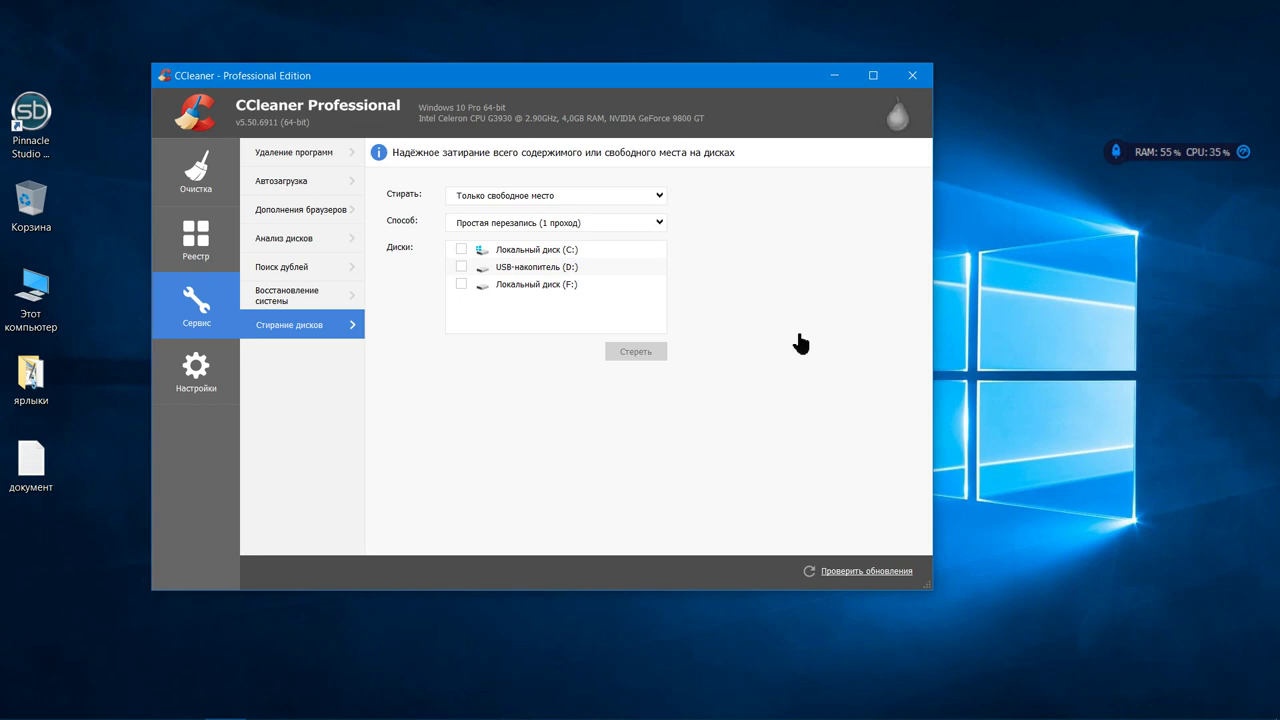
Step: Review the available overwrite methods and erase scopes for wiping drives in CCleaner, keeping the simple one-pass overwrite
{"action": "left_click", "coordinate": [659, 224]}
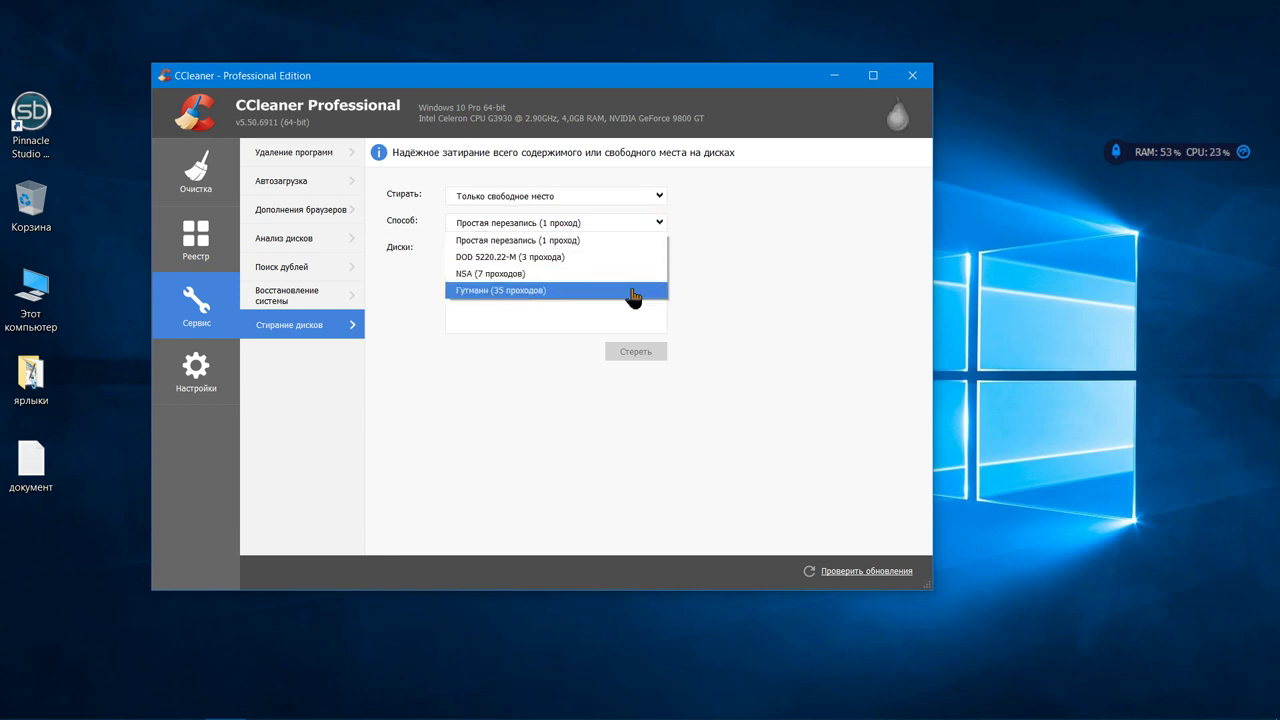
{"action": "left_click", "coordinate": [632, 224]}
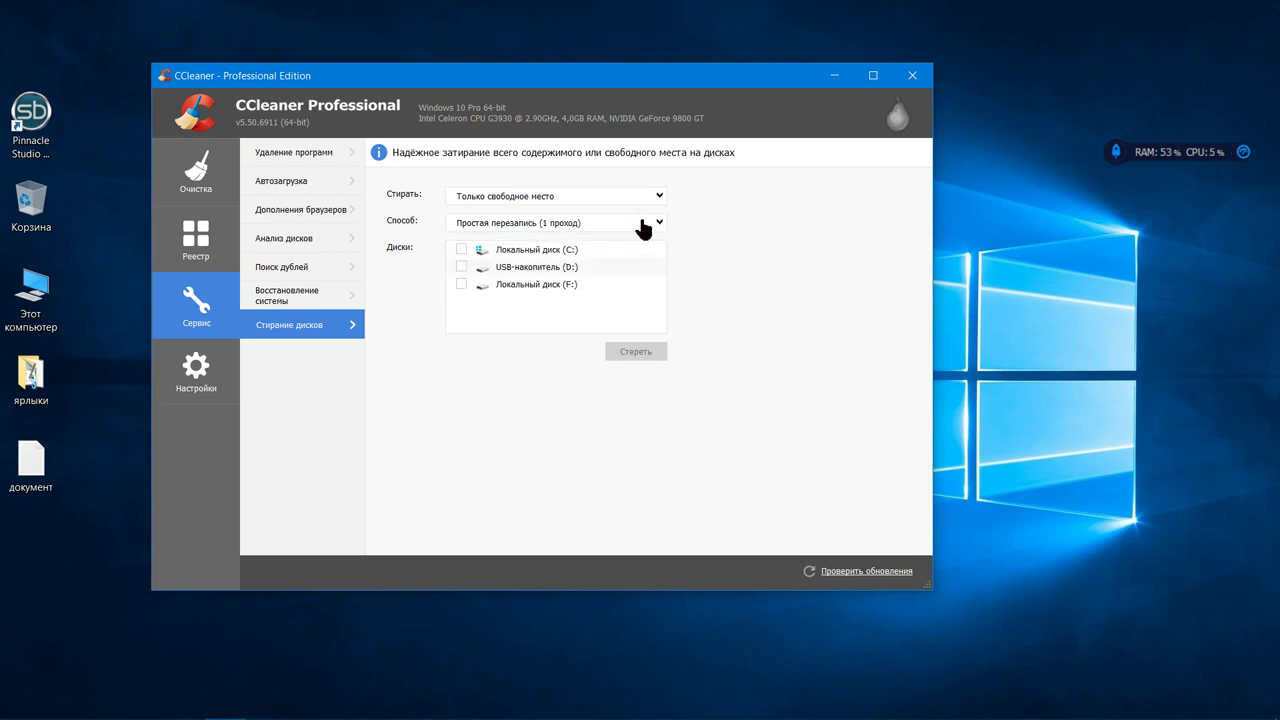
{"action": "left_click", "coordinate": [662, 197]}
{"action": "left_click", "coordinate": [663, 199]}
{"action": "left_click", "coordinate": [657, 226]}
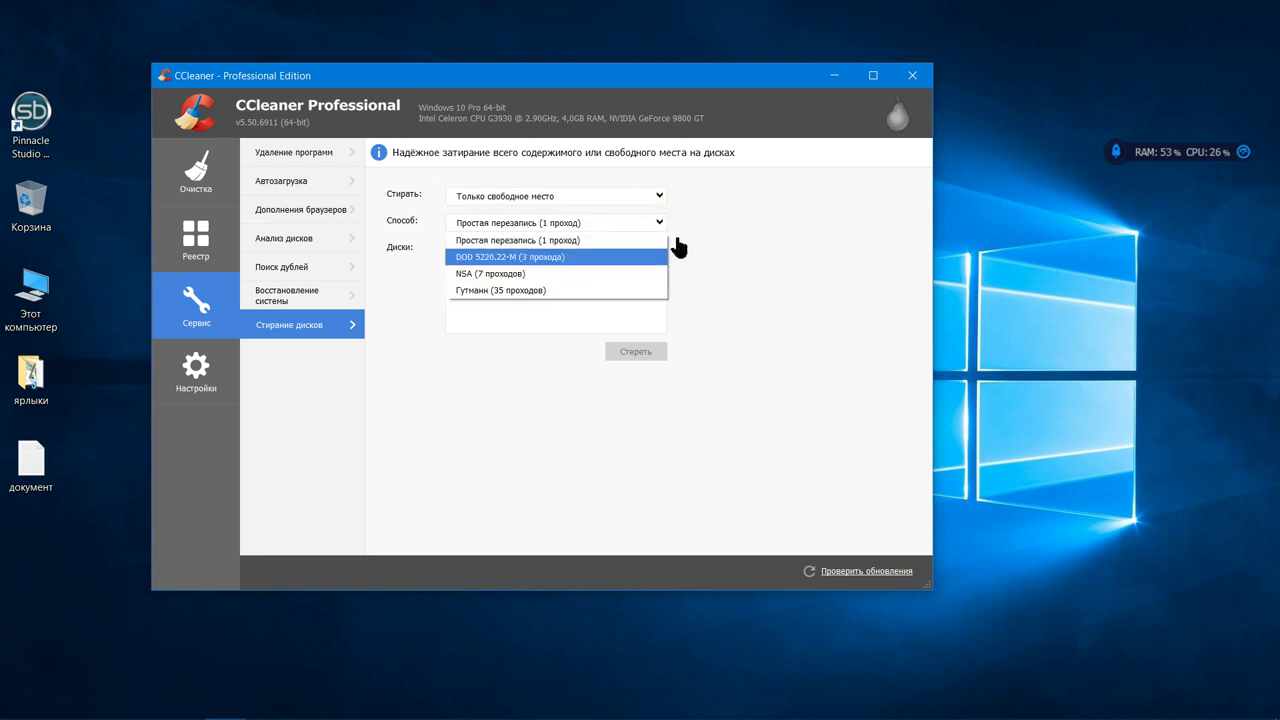
{"action": "left_click", "coordinate": [640, 219]}
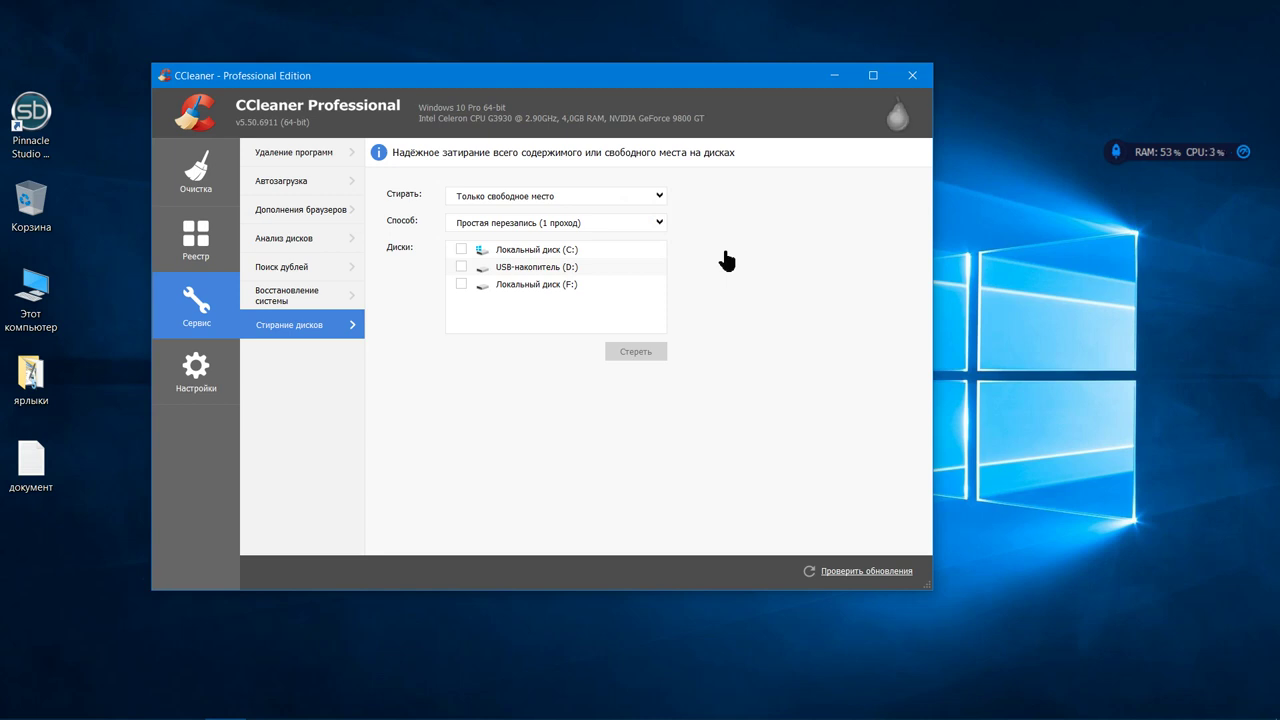
Step: Review the privacy options and the advanced options in the program settings
{"action": "left_click", "coordinate": [207, 370]}
{"action": "left_click", "coordinate": [285, 410]}
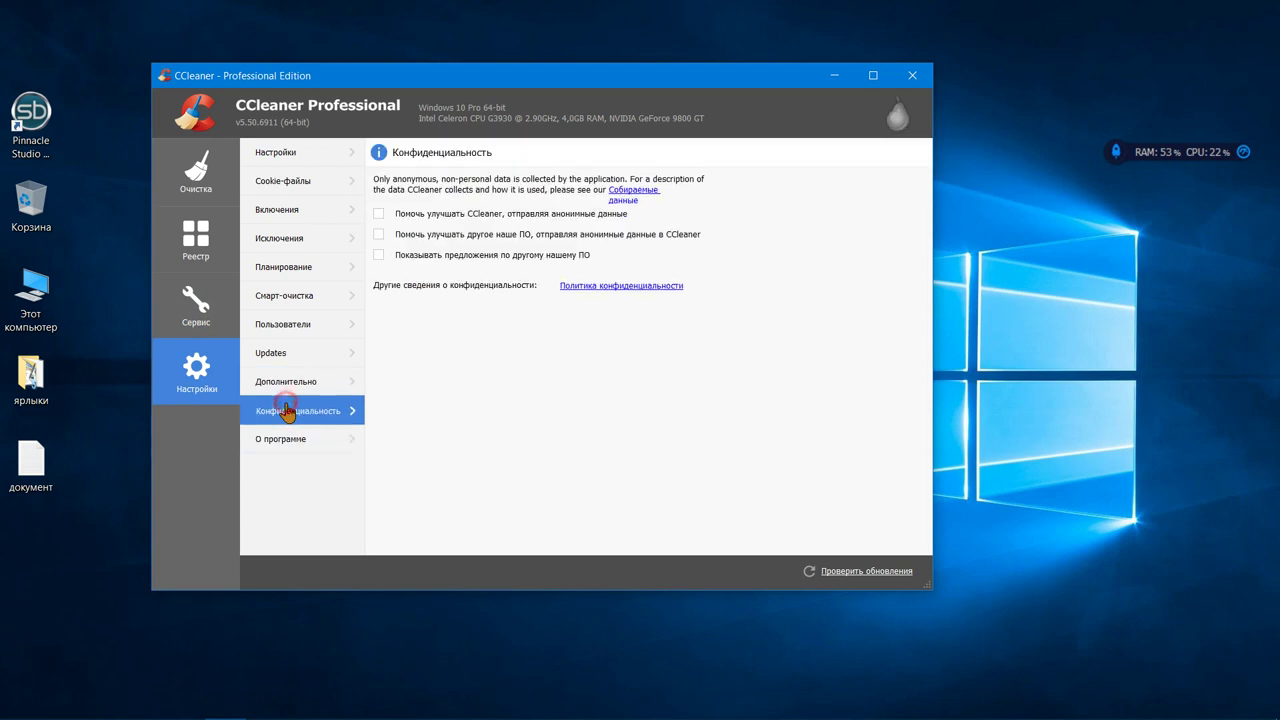
{"action": "left_click", "coordinate": [285, 383]}
{"action": "left_click", "coordinate": [282, 410]}
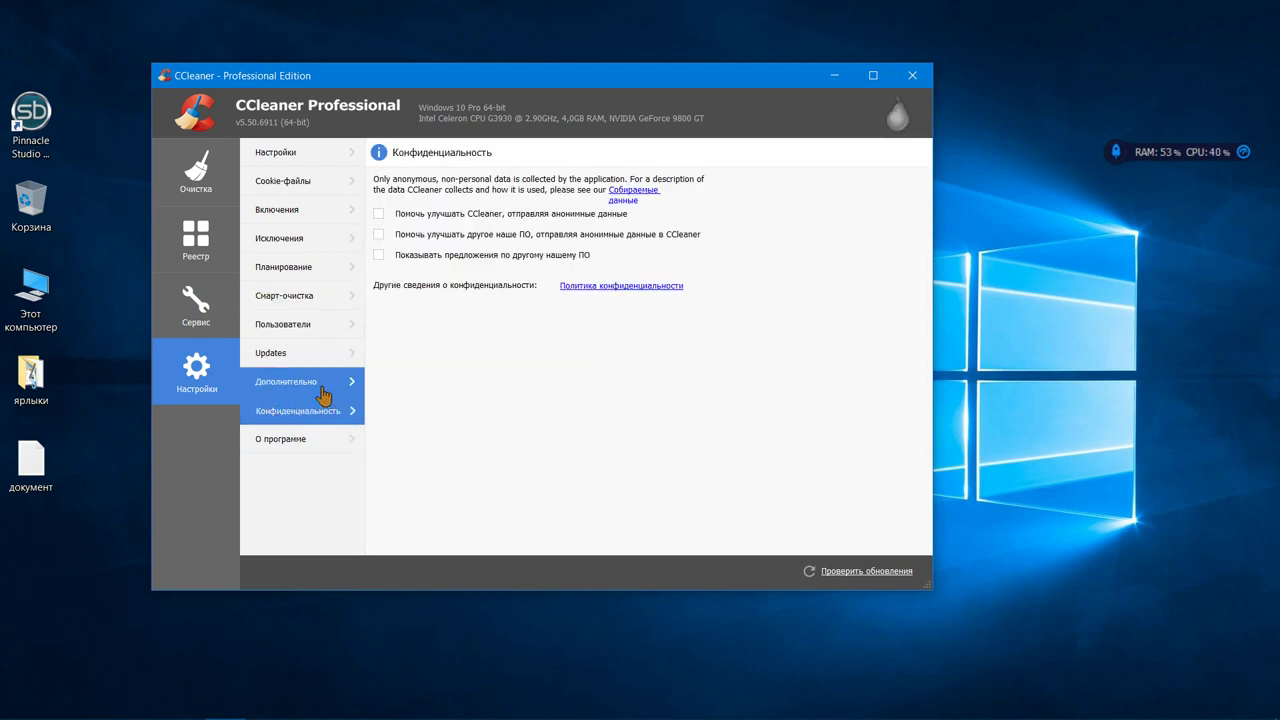
{"action": "left_click", "coordinate": [320, 393]}
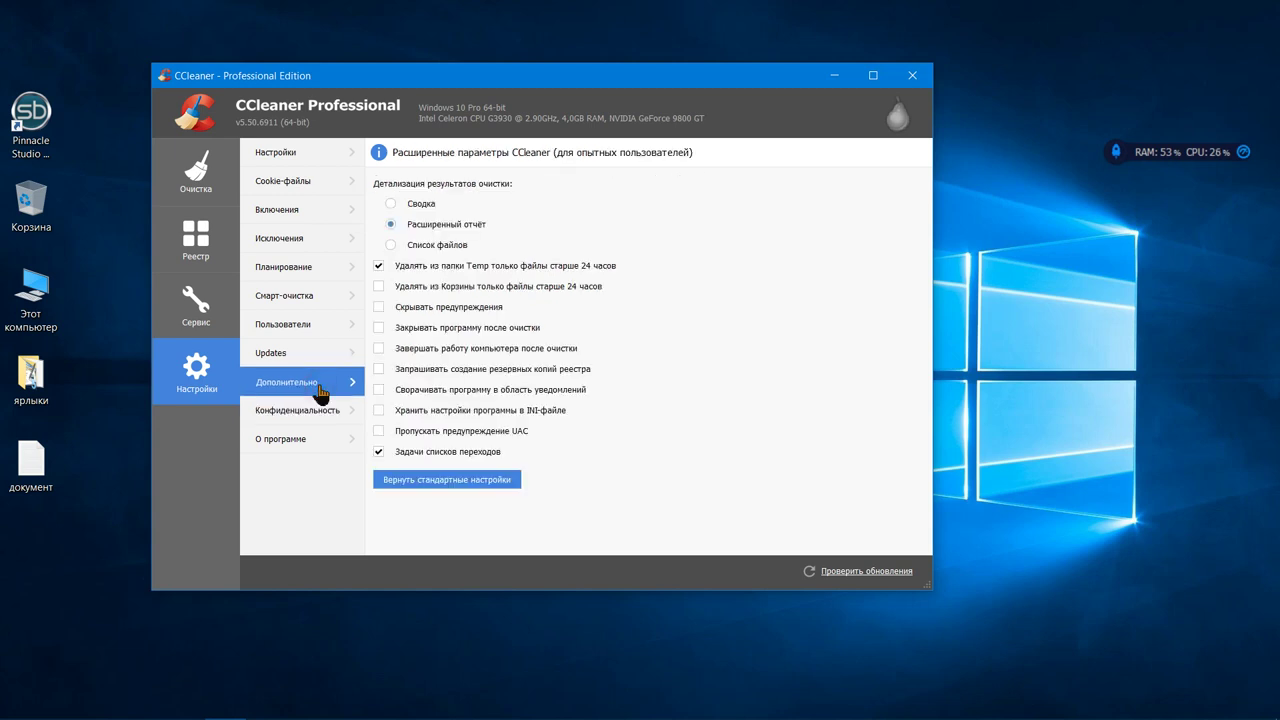
Step: Review the update, user access and smart cleaning settings
{"action": "left_click", "coordinate": [309, 356]}
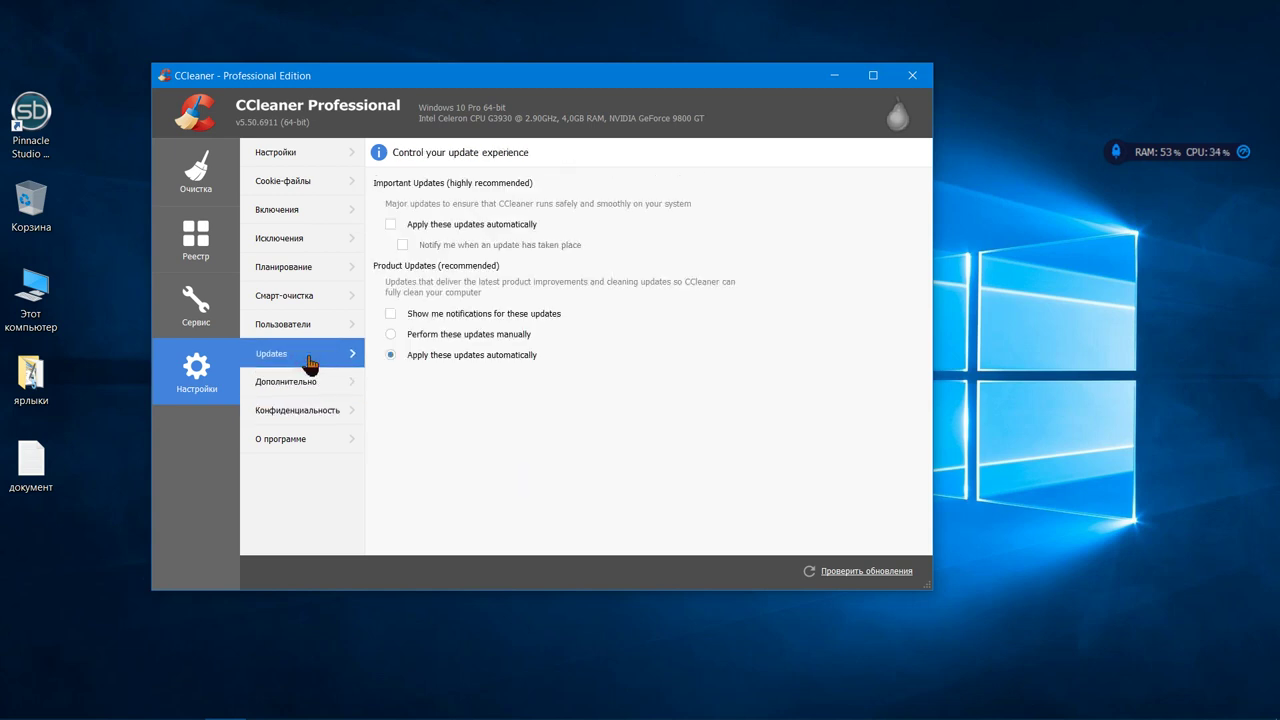
{"action": "left_click", "coordinate": [314, 324]}
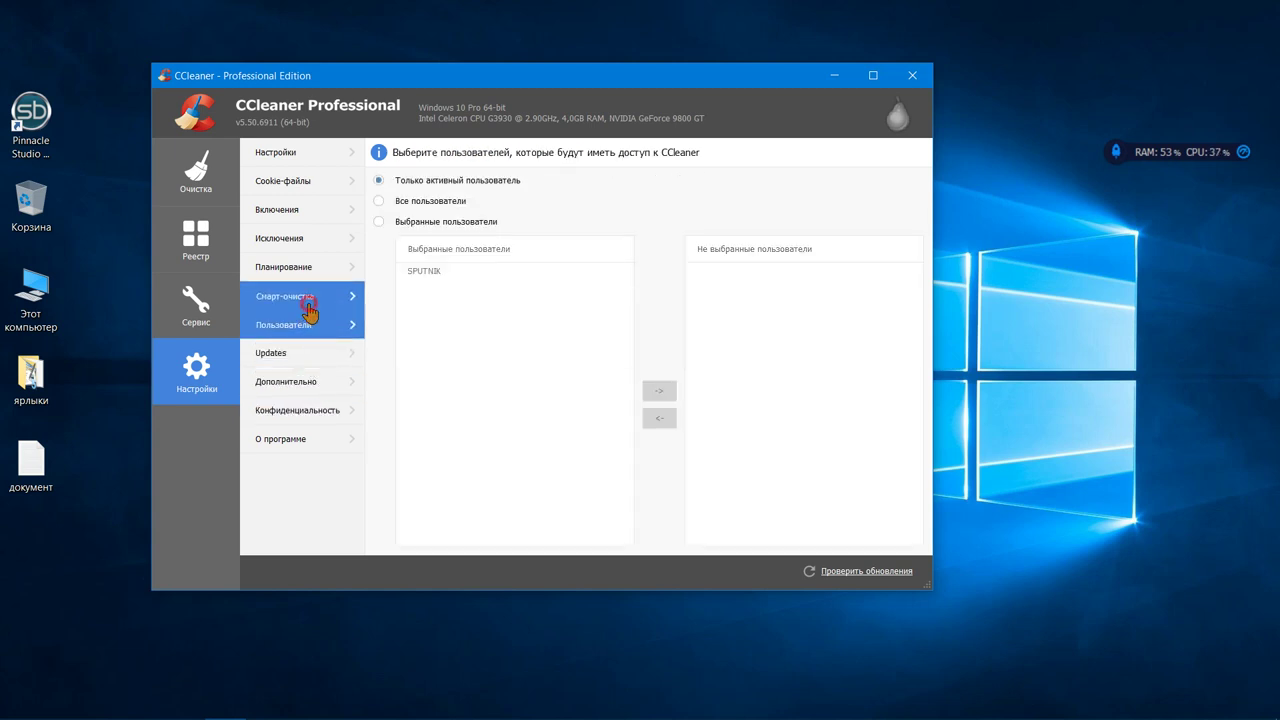
{"action": "left_click", "coordinate": [309, 307]}
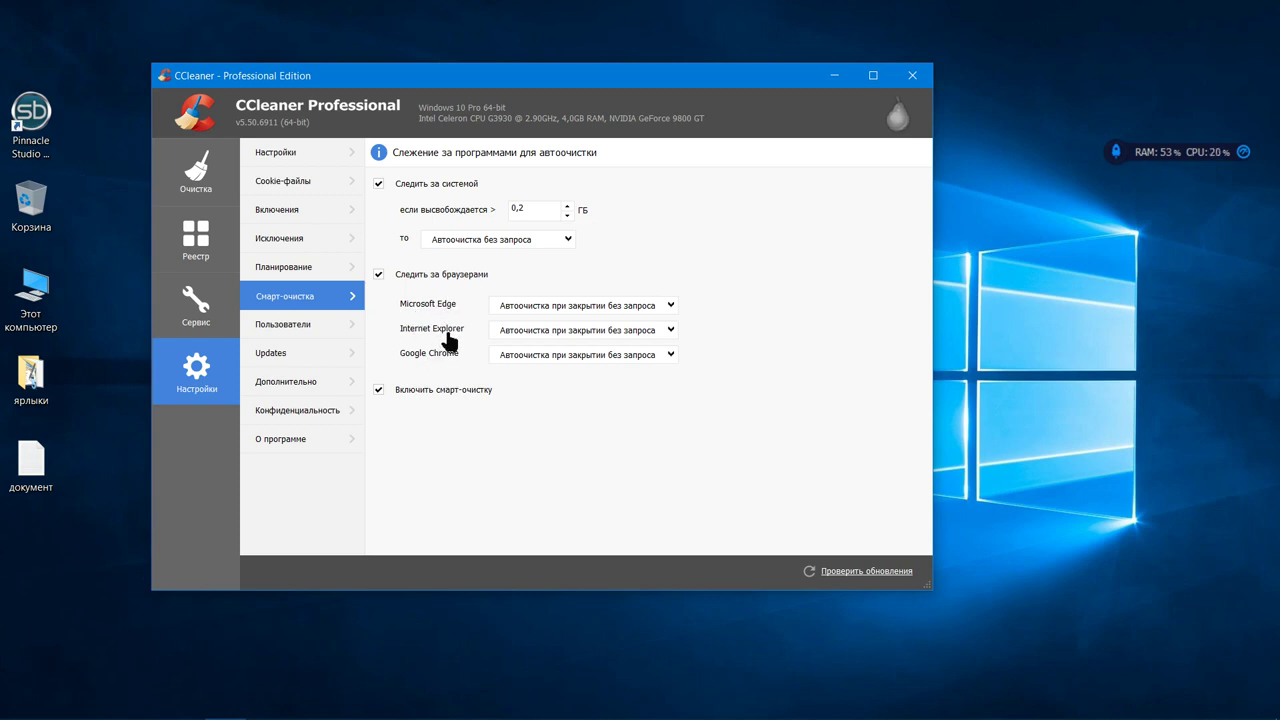
Step: Turn on scheduled automatic cleaning and look through the available schedule types, keeping the monthly one
{"action": "left_click", "coordinate": [330, 272]}
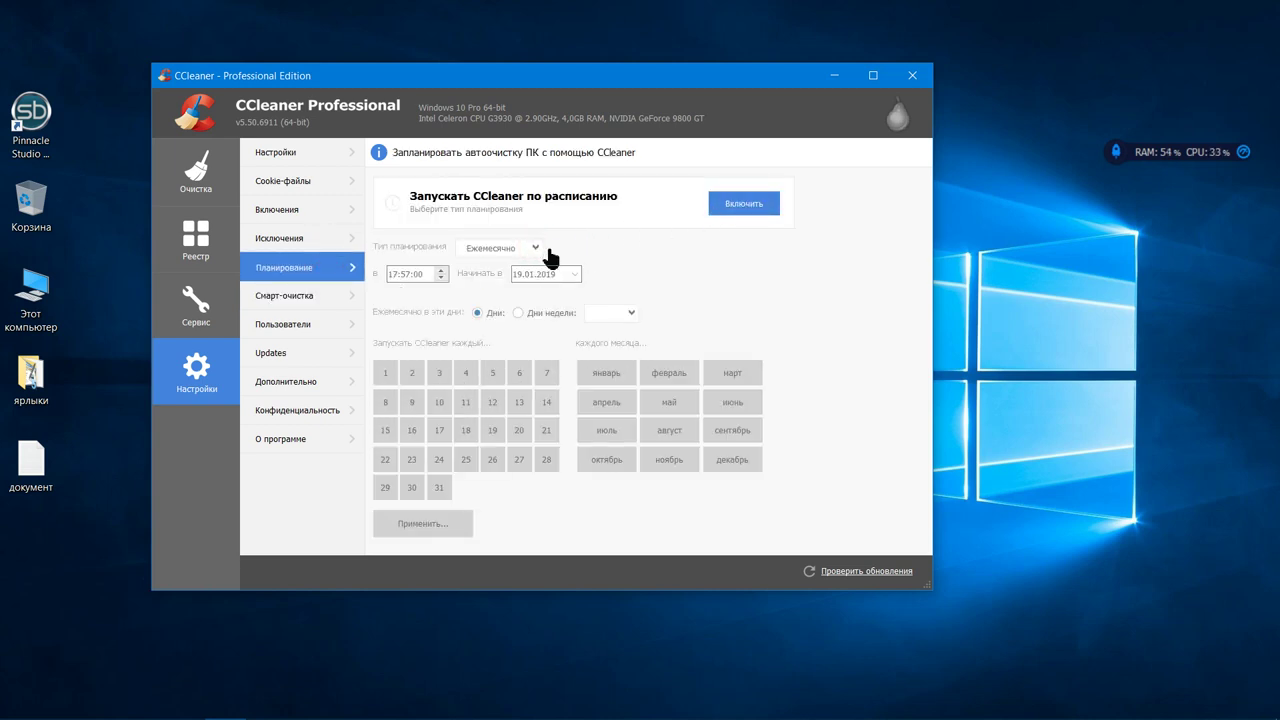
{"action": "left_click", "coordinate": [741, 206]}
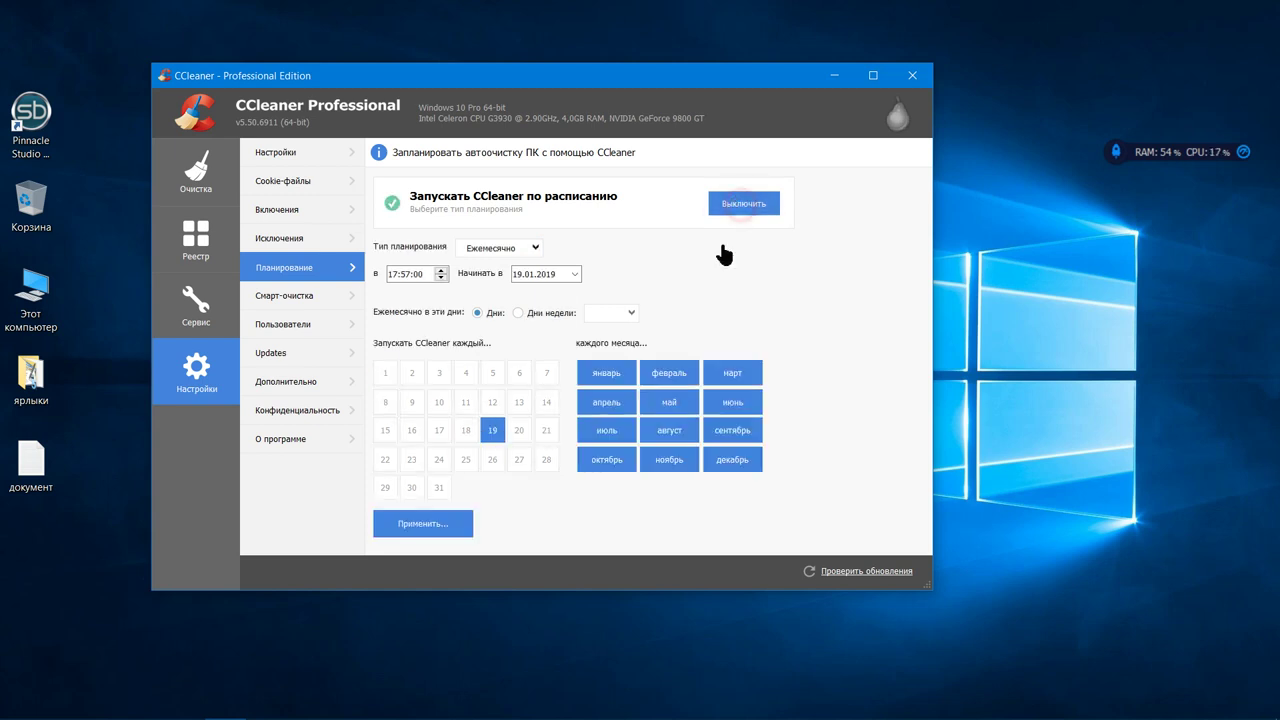
{"action": "left_click", "coordinate": [535, 250]}
{"action": "left_click", "coordinate": [537, 255]}
{"action": "left_click", "coordinate": [530, 252]}
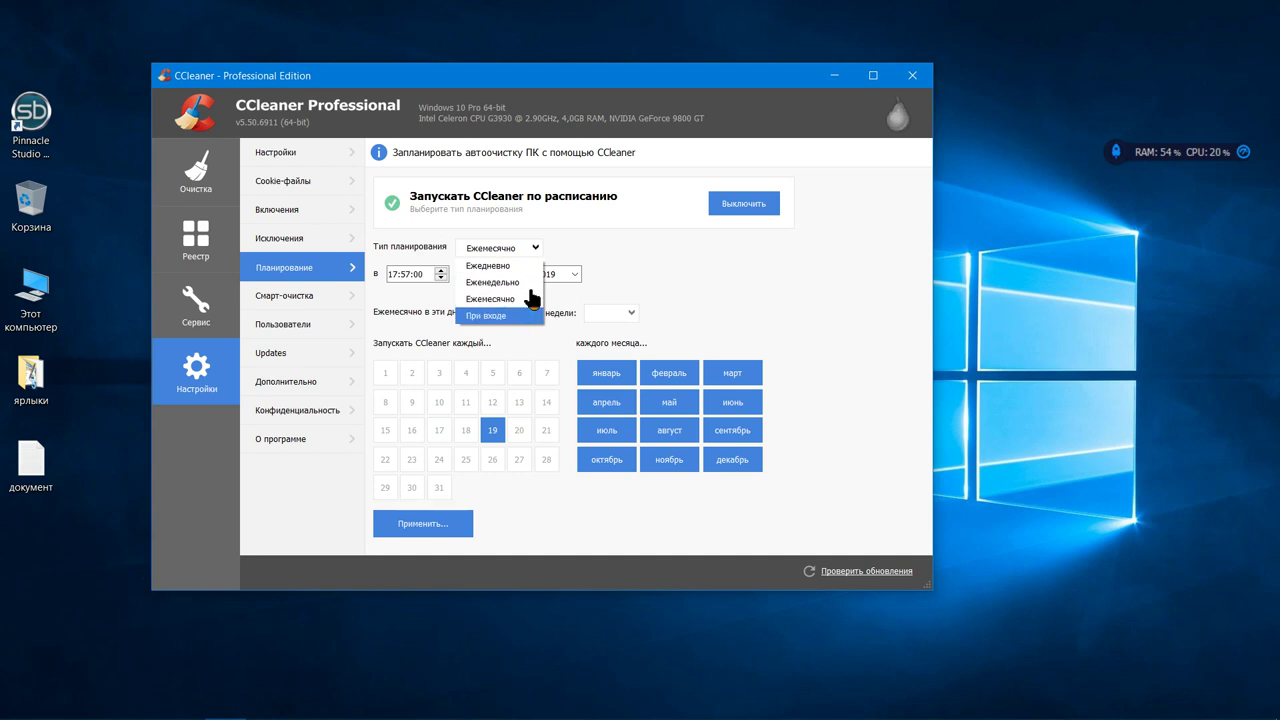
{"action": "left_click", "coordinate": [536, 256]}
{"action": "left_click", "coordinate": [536, 250]}
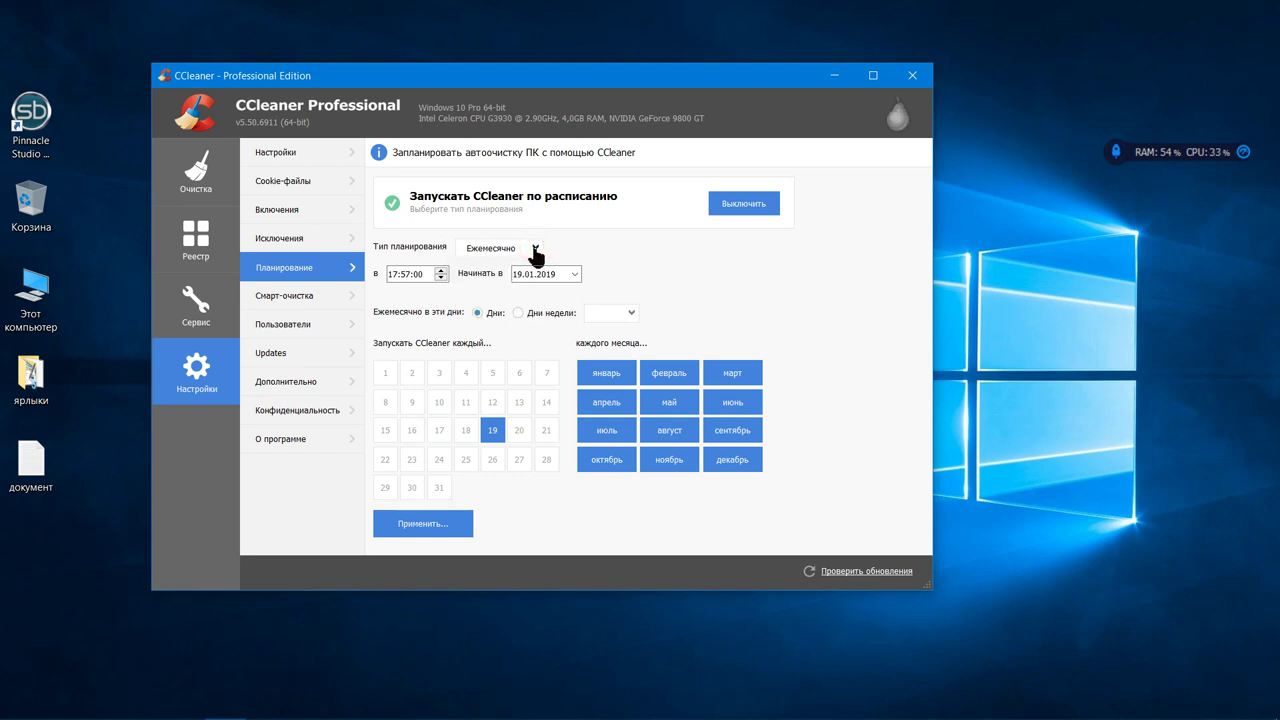
{"action": "left_click", "coordinate": [537, 256]}
{"action": "left_click", "coordinate": [651, 237]}
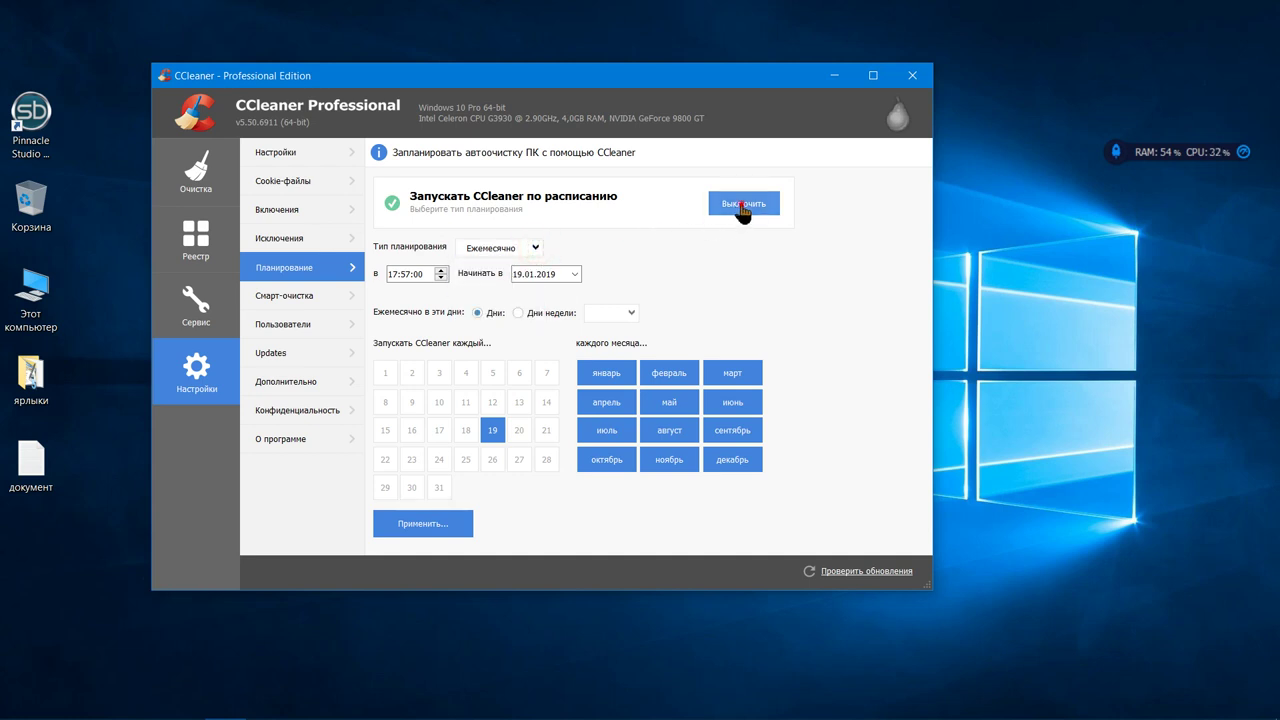
Step: Request turning off the scheduled cleaning but decline the cancellation, and leave the scheduling settings for the inclusions, answering No to the prompt
{"action": "left_click", "coordinate": [743, 207]}
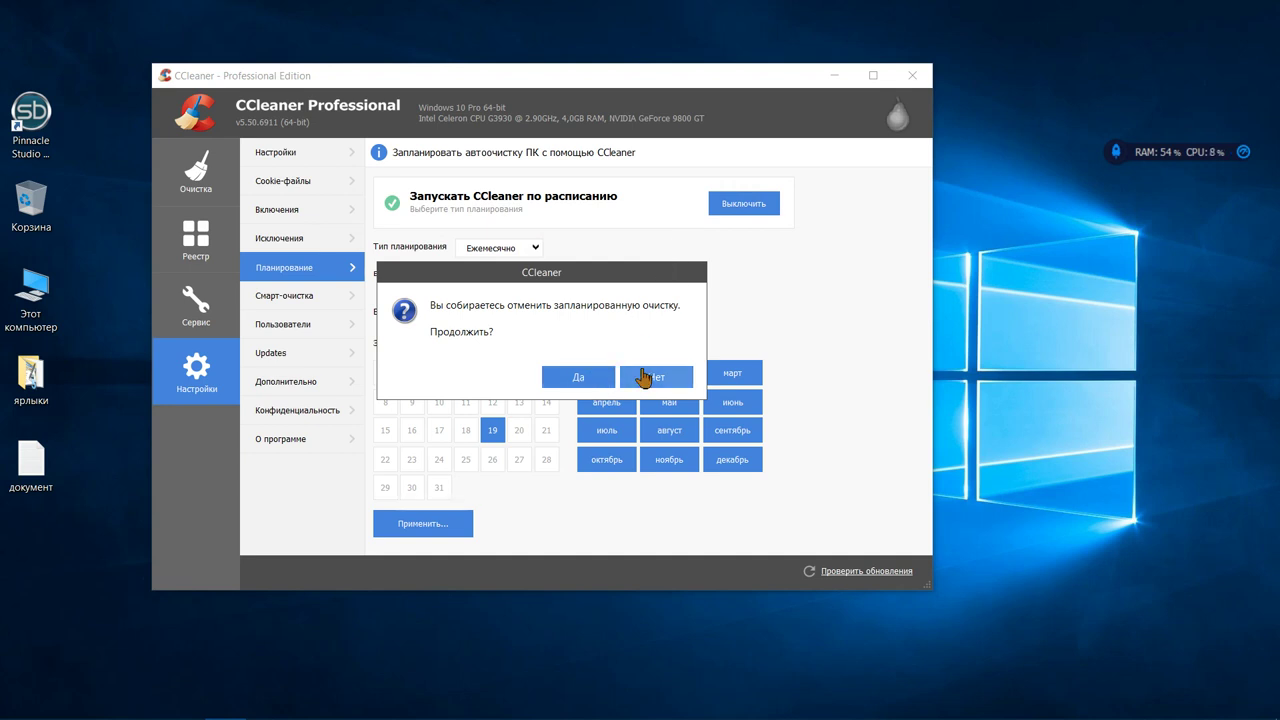
{"action": "left_click", "coordinate": [643, 377]}
{"action": "left_click", "coordinate": [324, 217]}
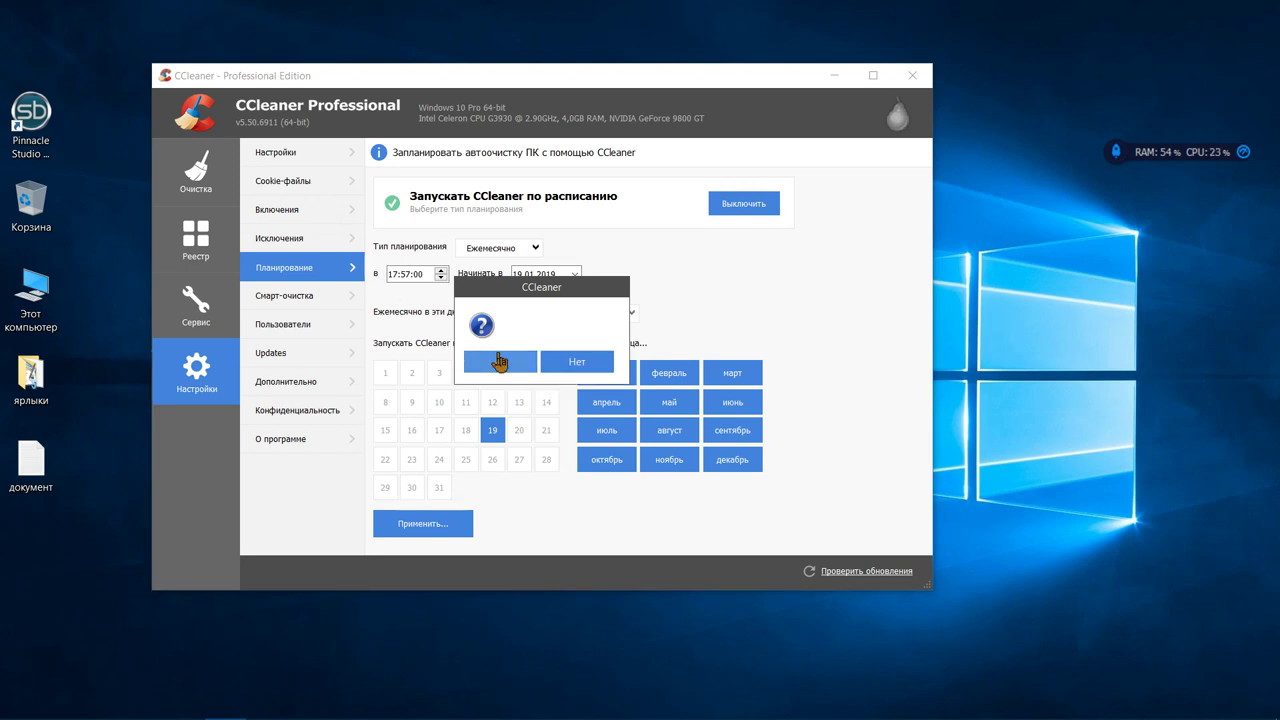
{"action": "left_click", "coordinate": [595, 362]}
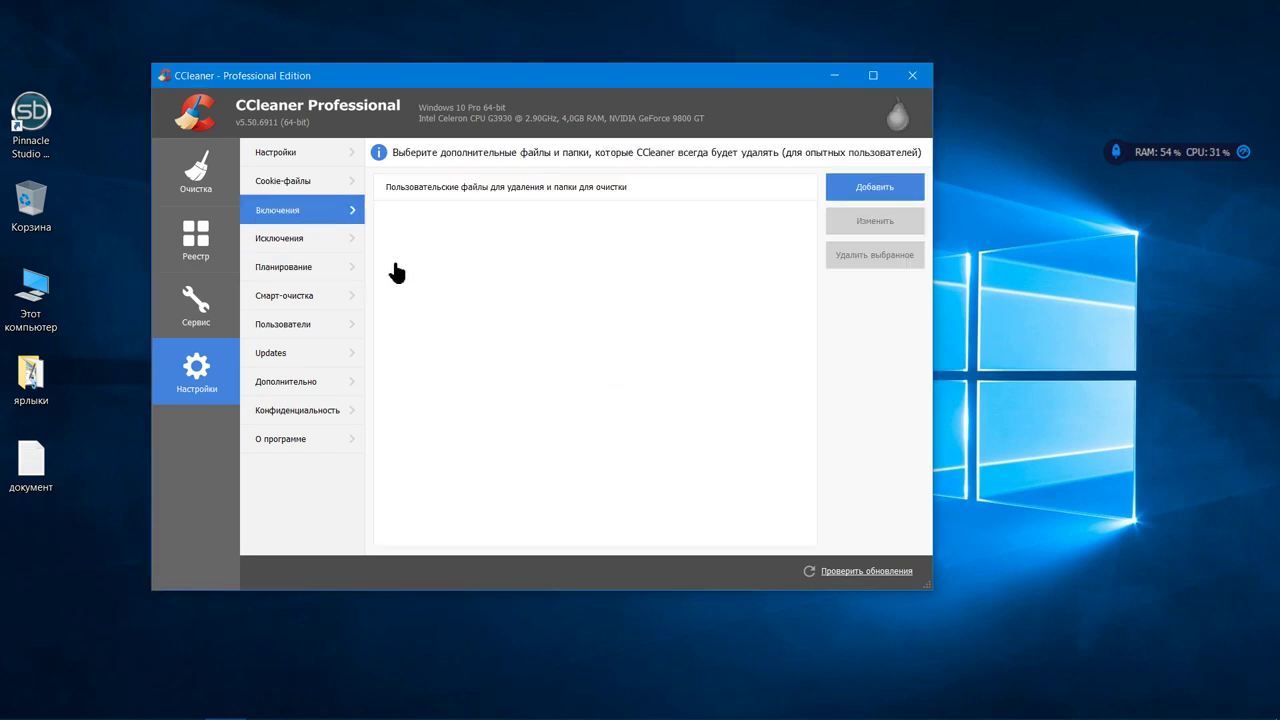
Step: Include local drive F: among the drives for free space cleaning in the general program settings
{"action": "left_click", "coordinate": [320, 186]}
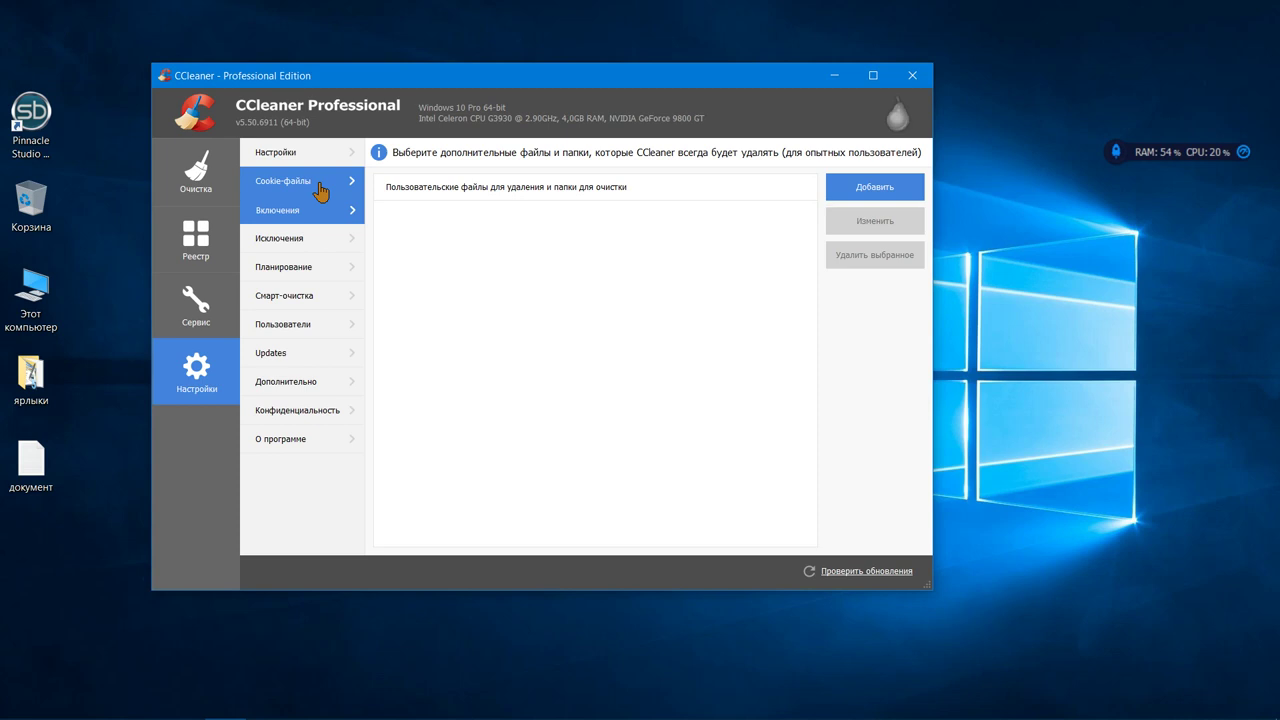
{"action": "left_click", "coordinate": [312, 152]}
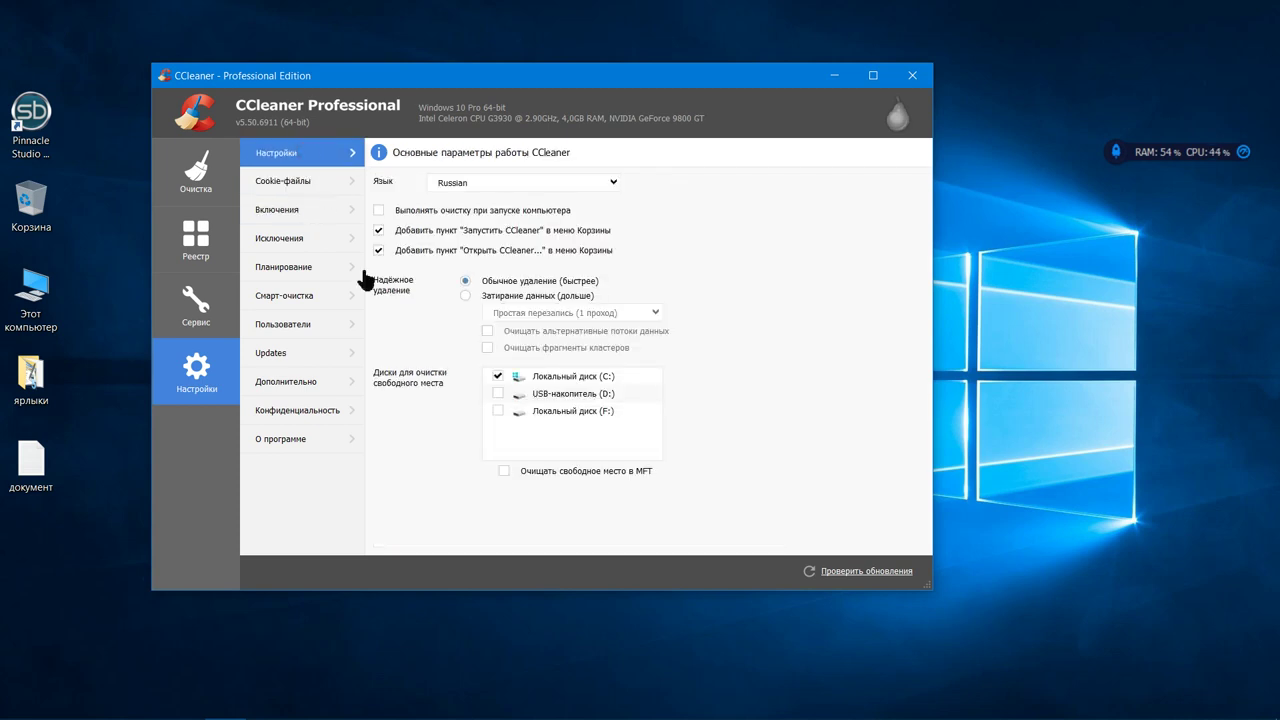
{"action": "left_click", "coordinate": [495, 408]}
{"action": "left_click", "coordinate": [499, 410]}
{"action": "left_click", "coordinate": [498, 411]}
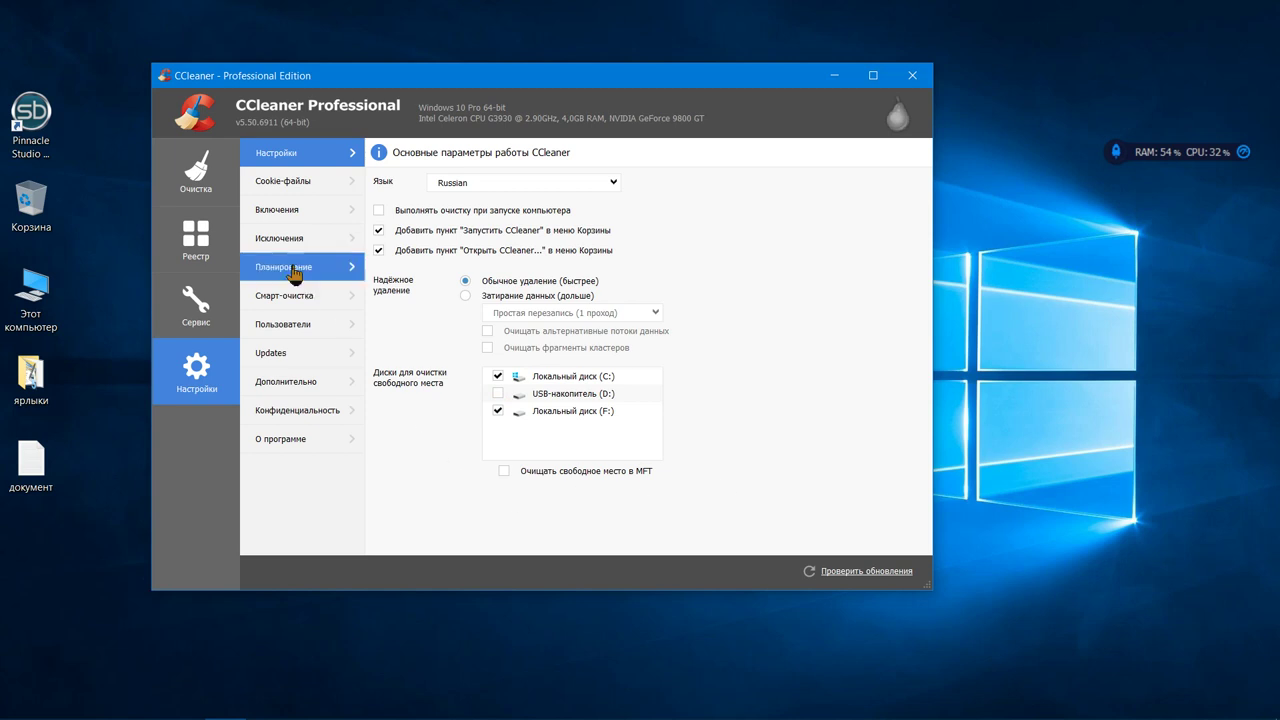
Step: Enable the old Prefetch data rule in the Windows cleaning list and accept its warning
{"action": "left_click", "coordinate": [200, 175]}
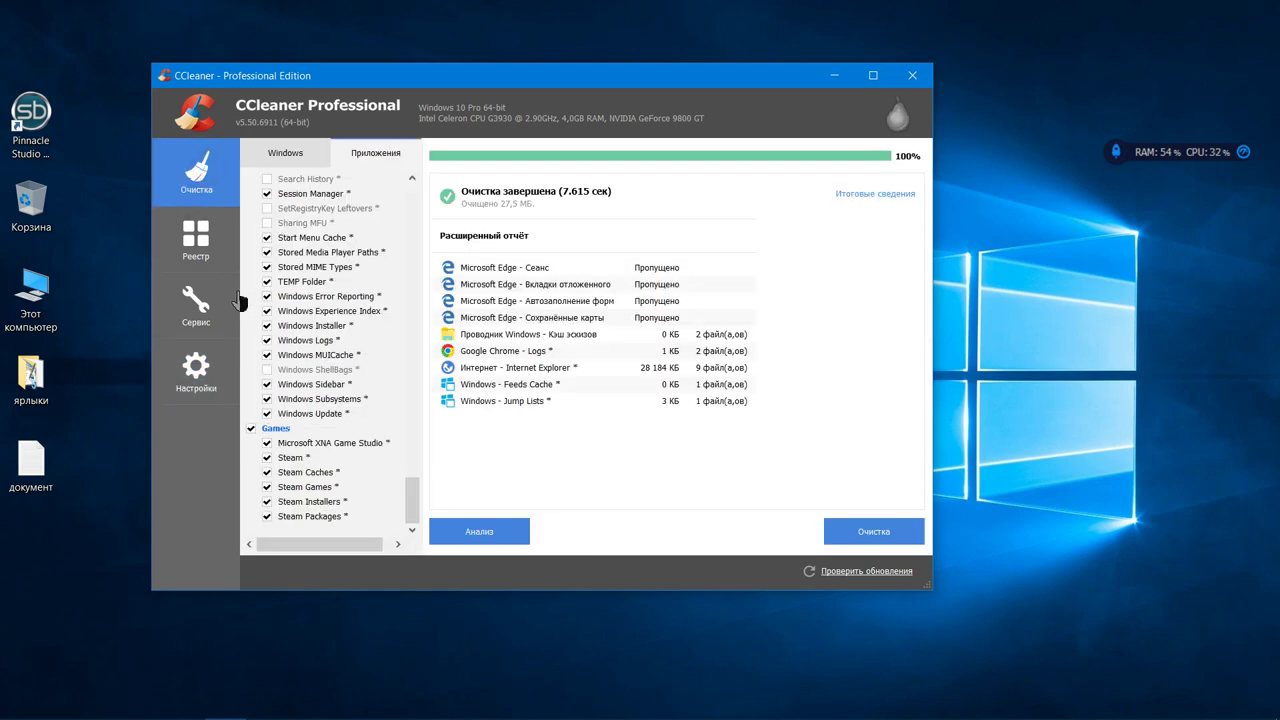
{"action": "left_click", "coordinate": [285, 153]}
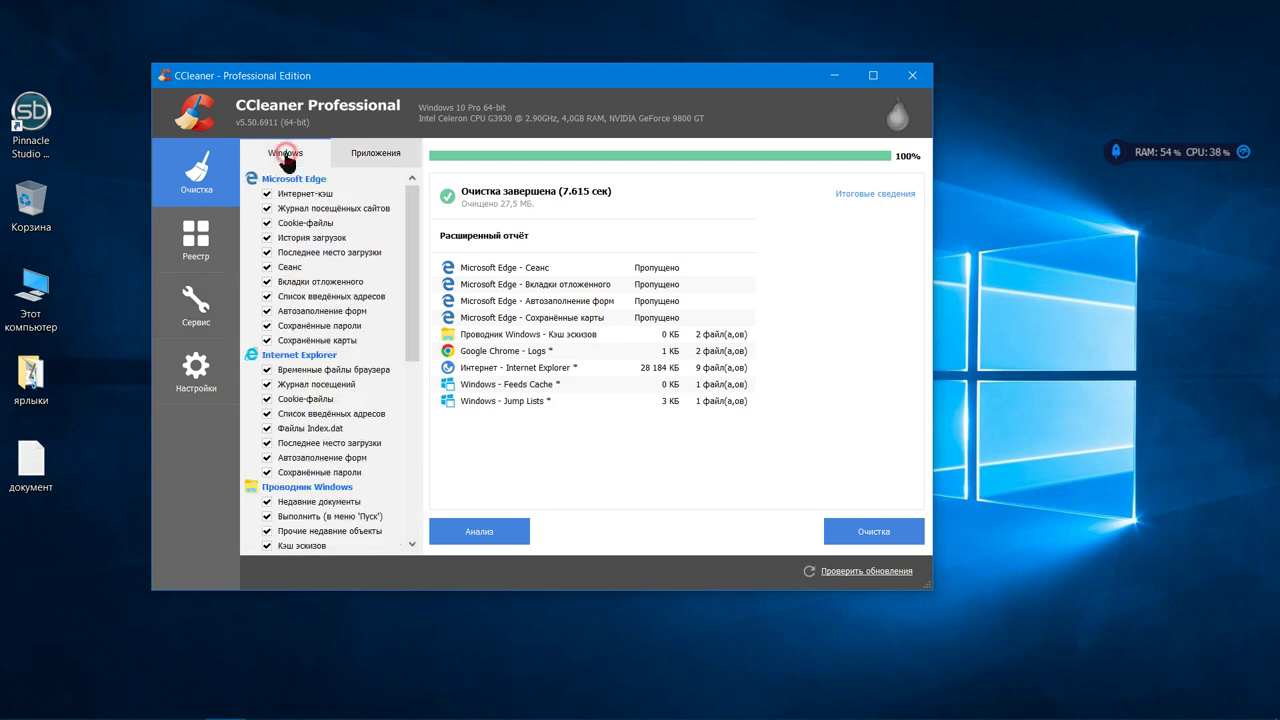
{"action": "scroll", "coordinate": [326, 388], "scroll_direction": "down", "scroll_amount": 3}
{"action": "scroll", "coordinate": [326, 388], "scroll_direction": "down", "scroll_amount": 3}
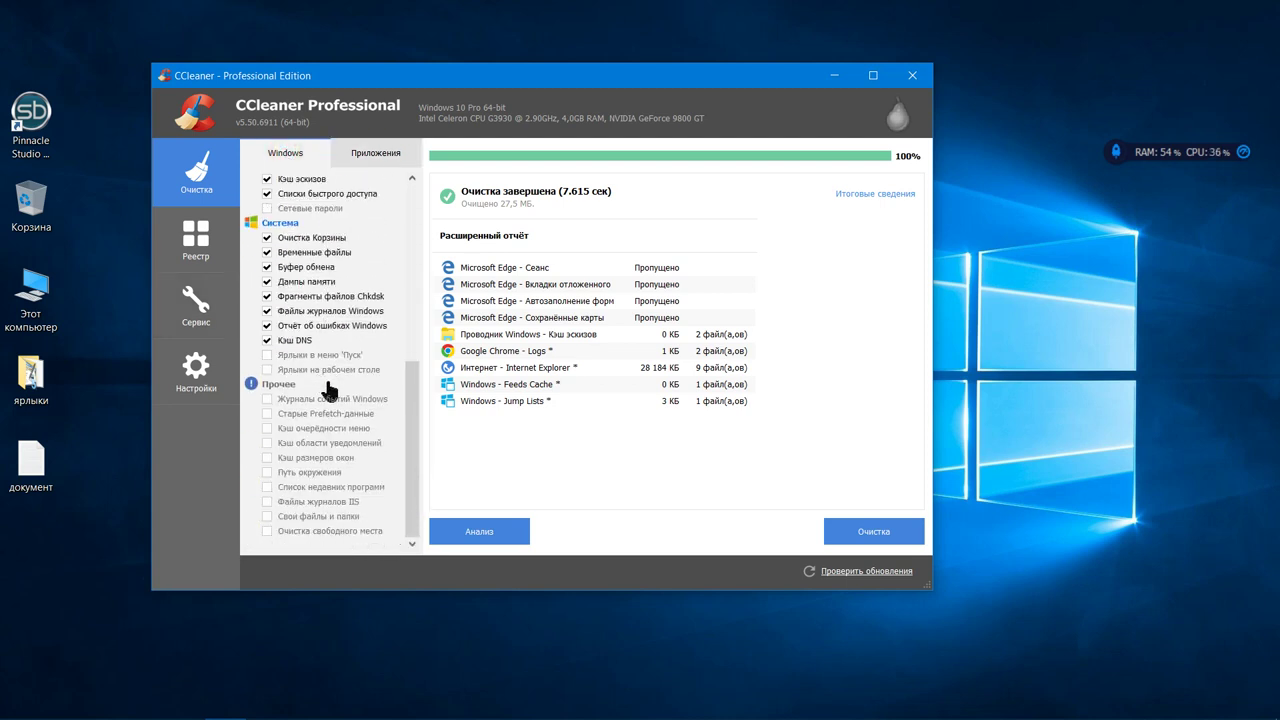
{"action": "left_click", "coordinate": [333, 400]}
{"action": "left_click", "coordinate": [318, 414]}
{"action": "left_click", "coordinate": [267, 413]}
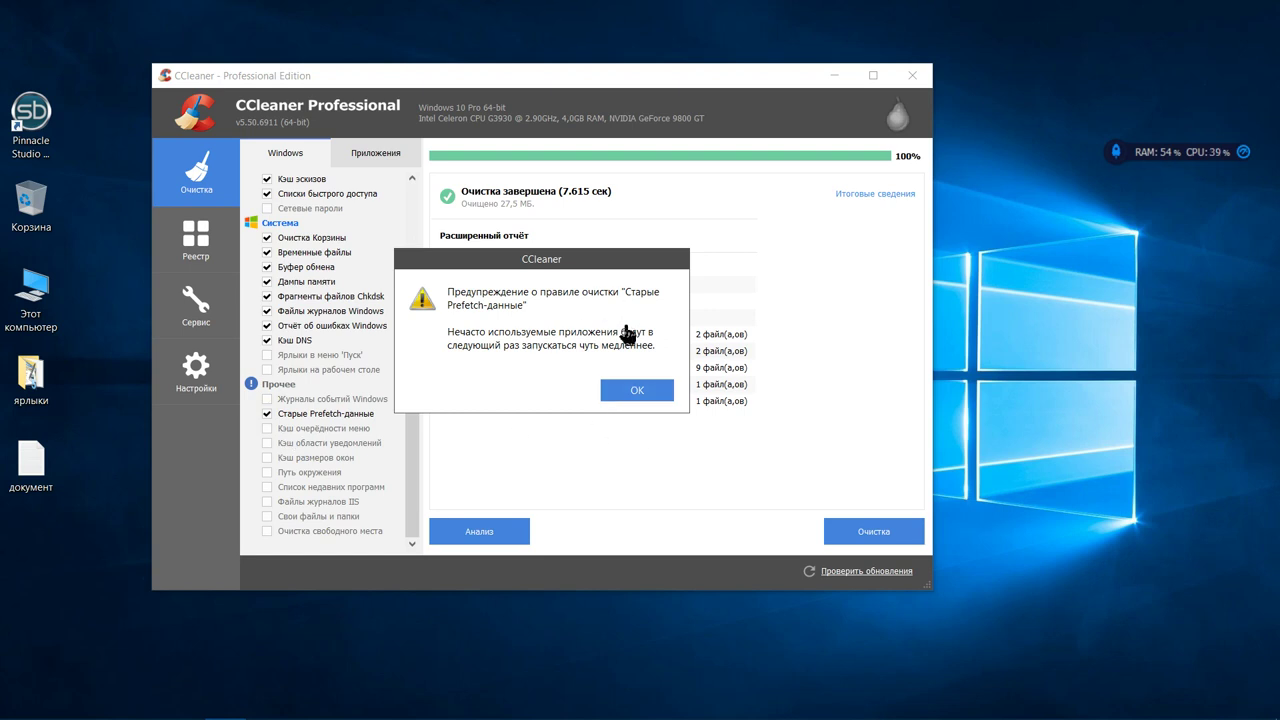
{"action": "left_click", "coordinate": [634, 392]}
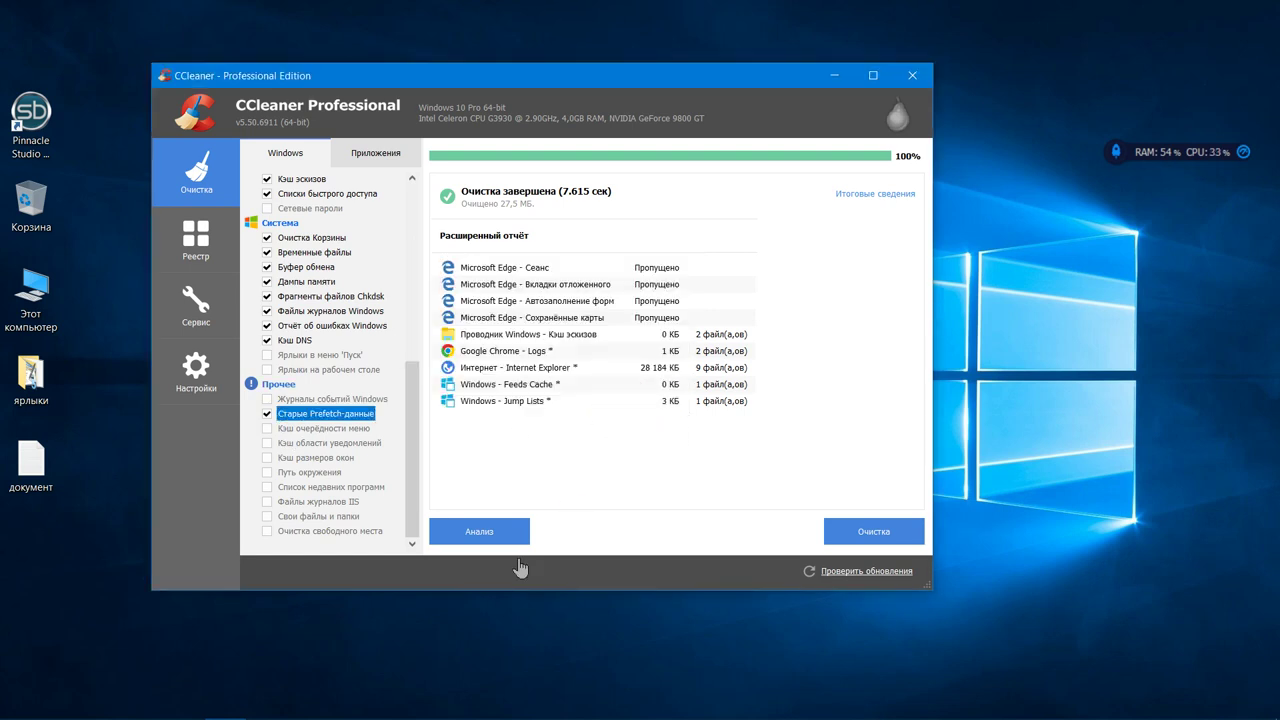
Step: Analyze and clean the computer with old Prefetch data included, and run the cleaning again with that rule disabled
{"action": "left_click", "coordinate": [517, 540]}
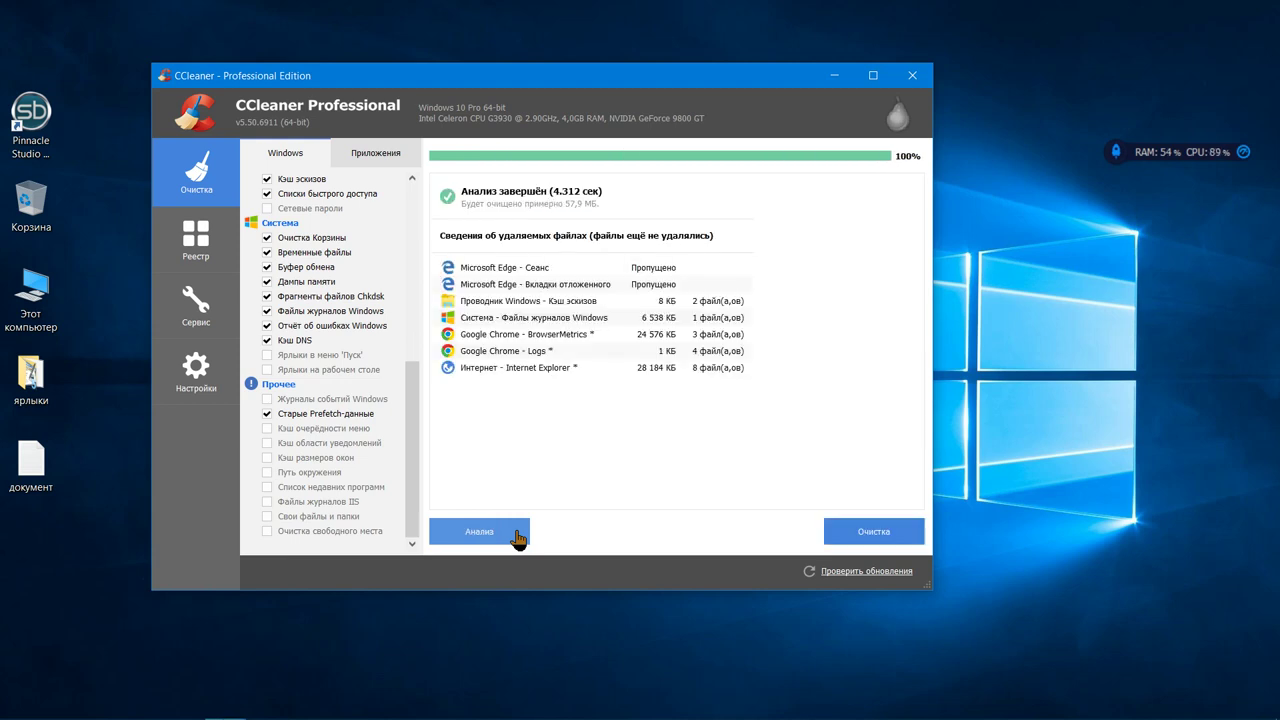
{"action": "left_click", "coordinate": [894, 538]}
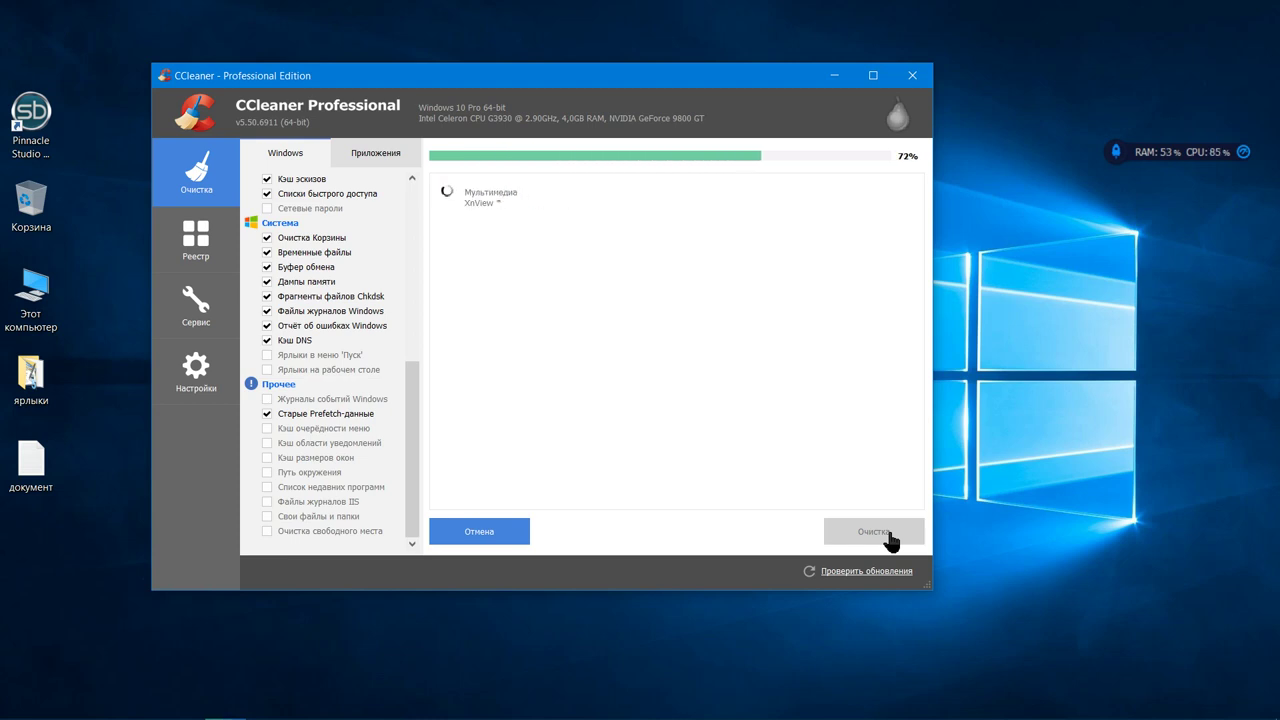
{"action": "left_click", "coordinate": [266, 414]}
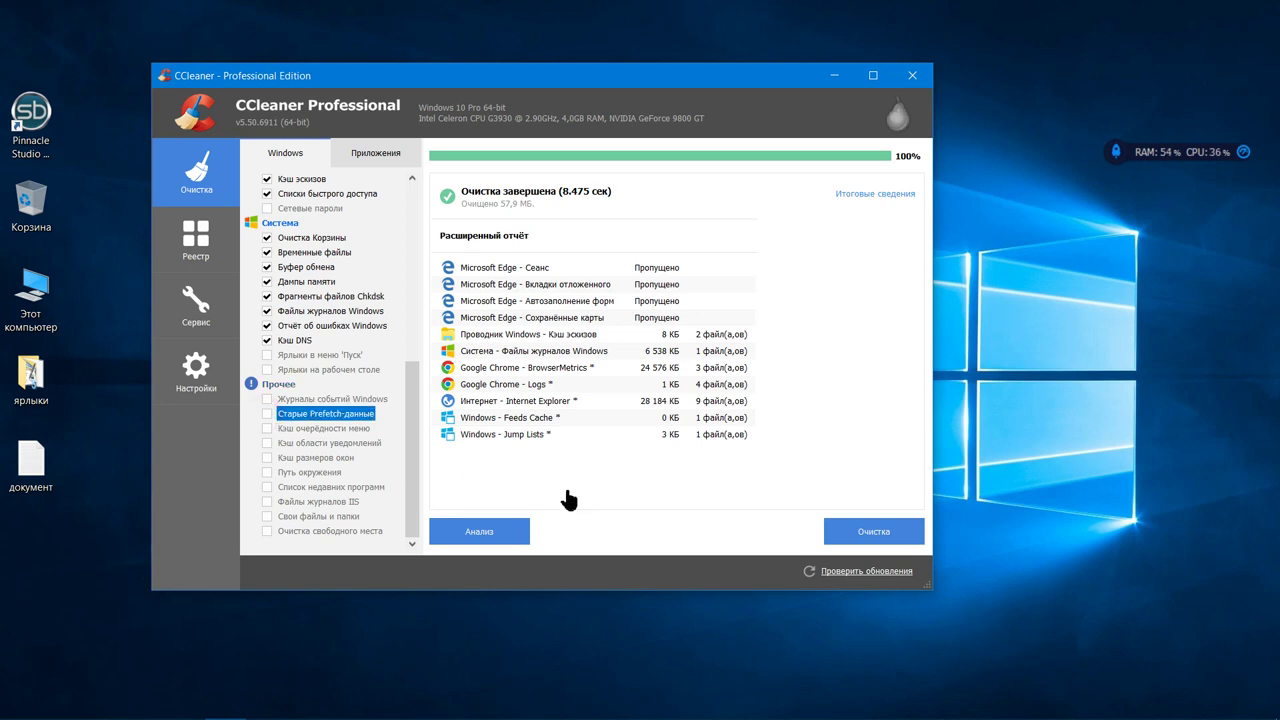
{"action": "left_click", "coordinate": [868, 540]}
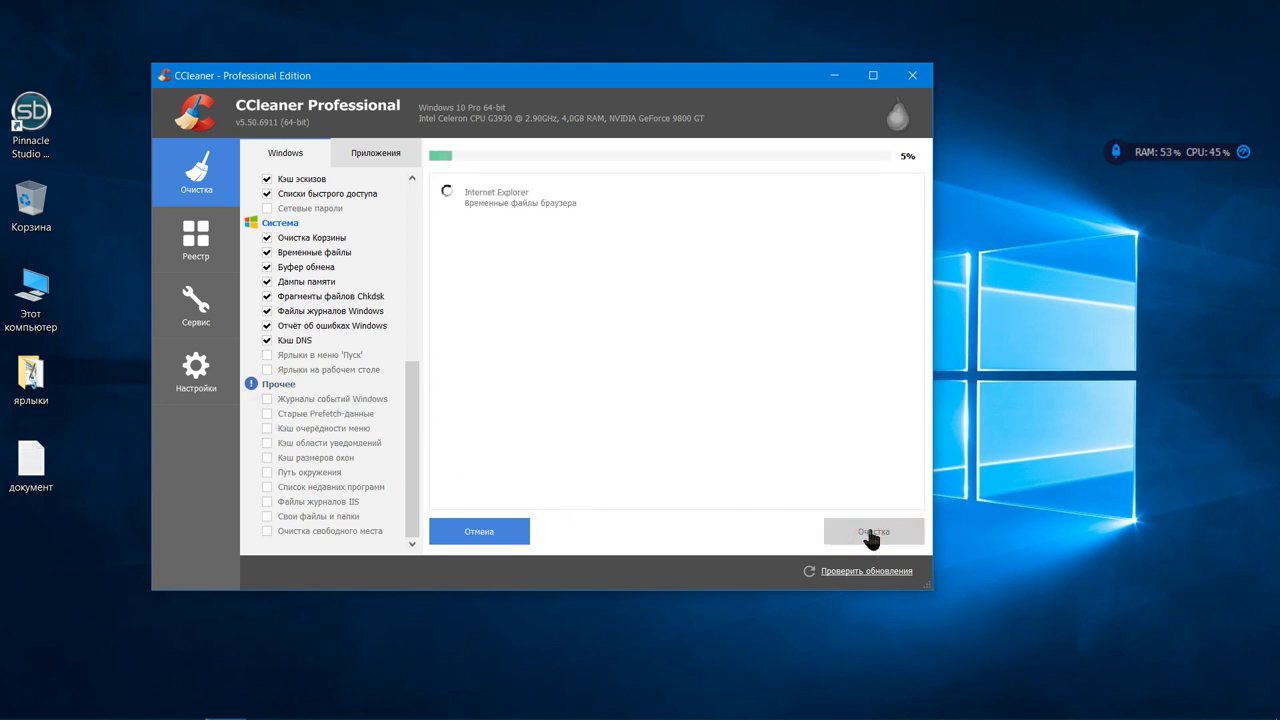